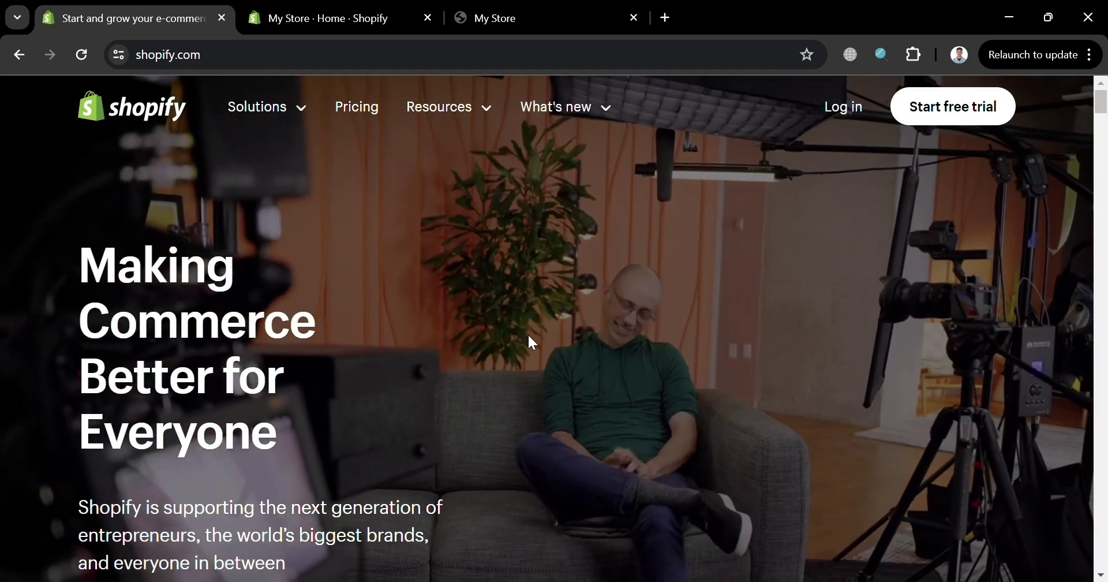
# Scroll through the current page, then switch to the My Store admin tab.
pyautogui.scroll(-15, 527, 340)
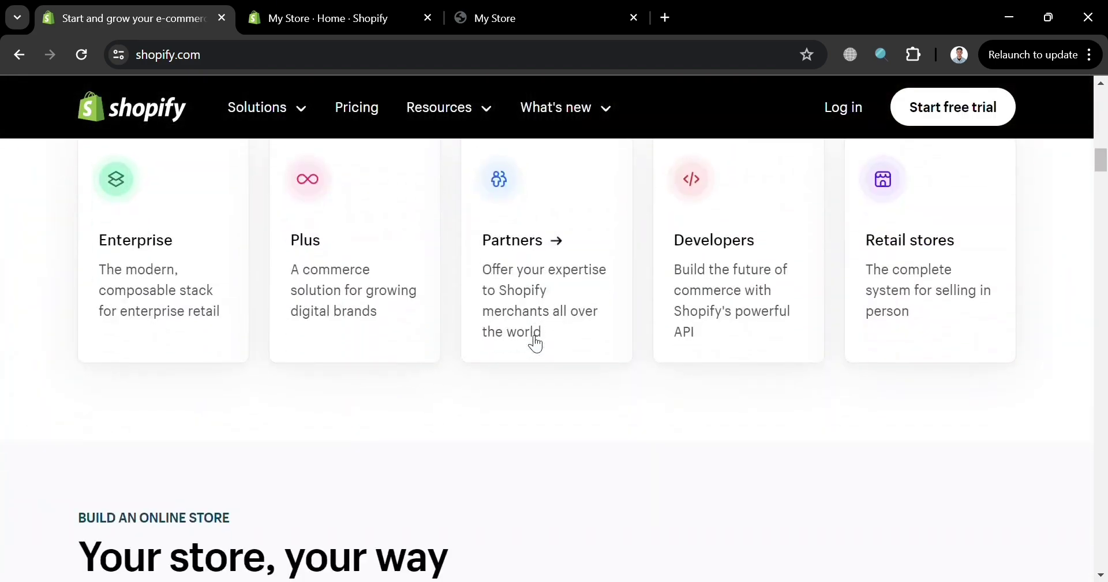
pyautogui.scroll(-10, 534, 343)
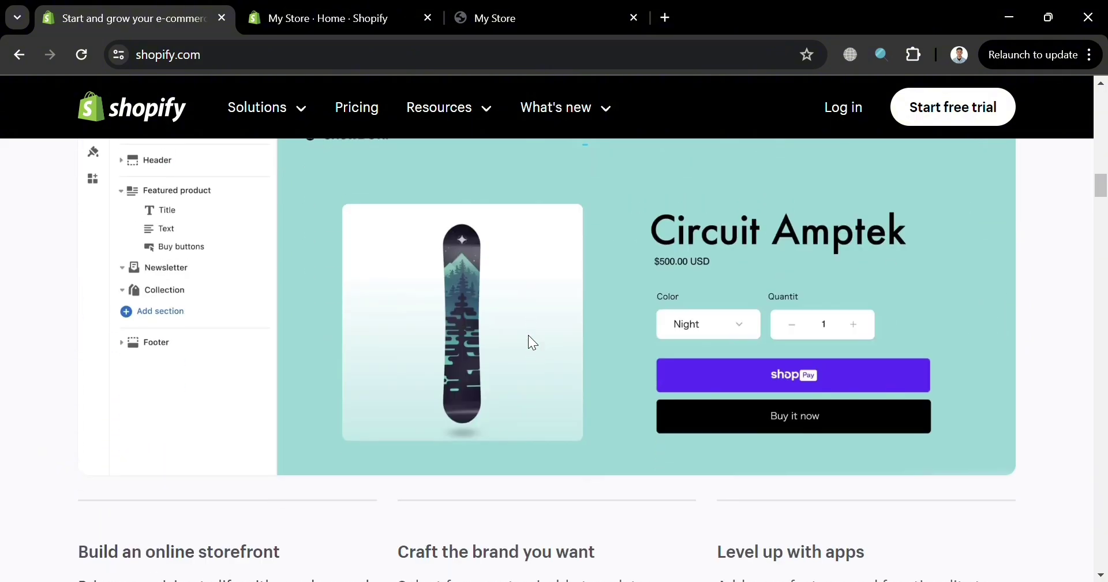
pyautogui.scroll(-10, 1054, 255)
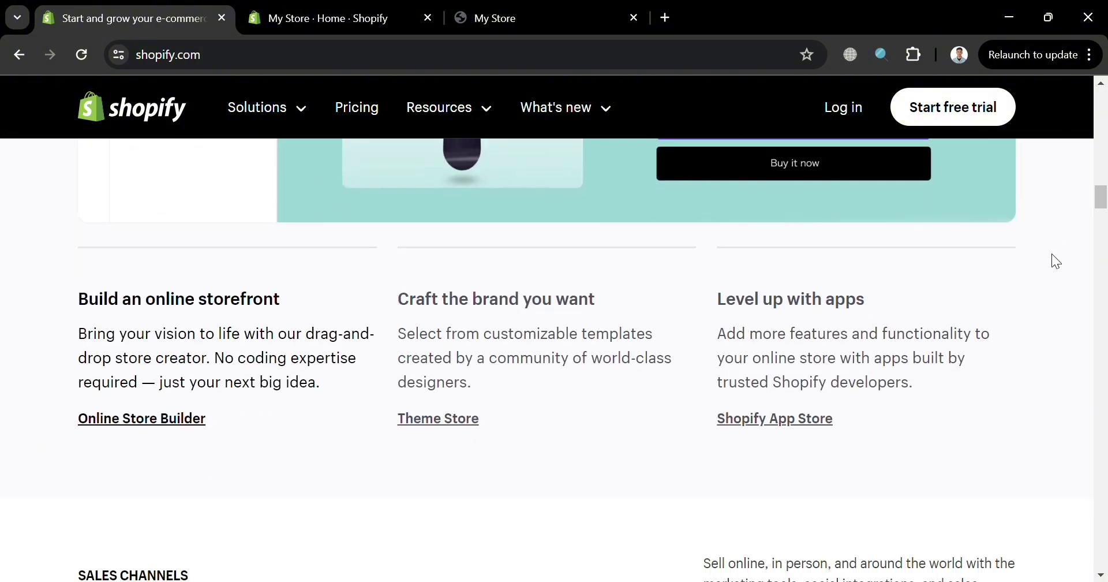
pyautogui.scroll(-8, 1052, 254)
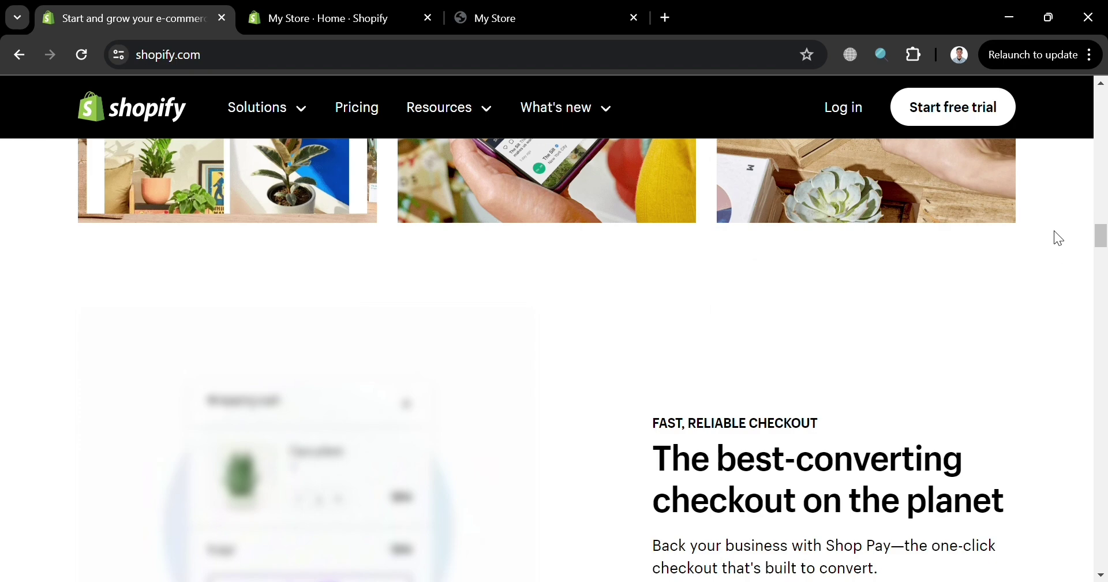
pyautogui.scroll(-20, 1054, 231)
pyautogui.scroll(-10, 1054, 238)
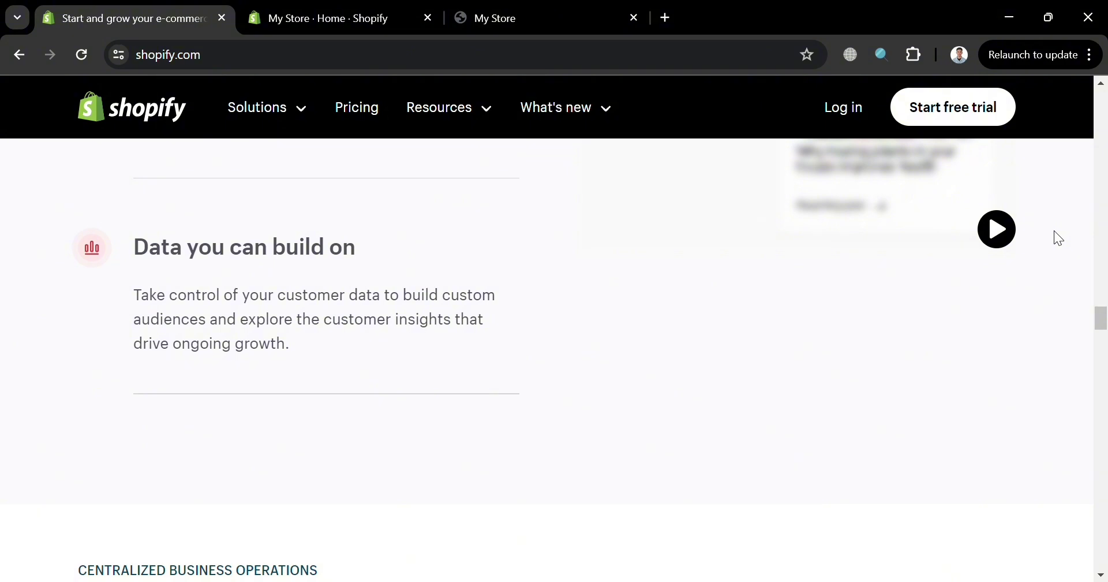
pyautogui.scroll(-13, 1054, 231)
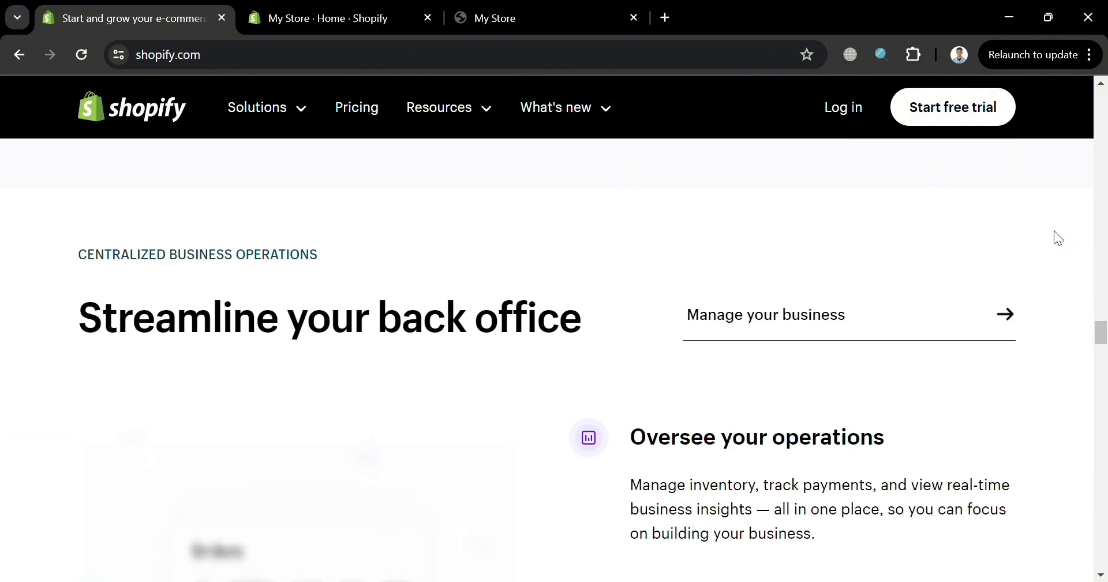
pyautogui.scroll(-15, 1054, 231)
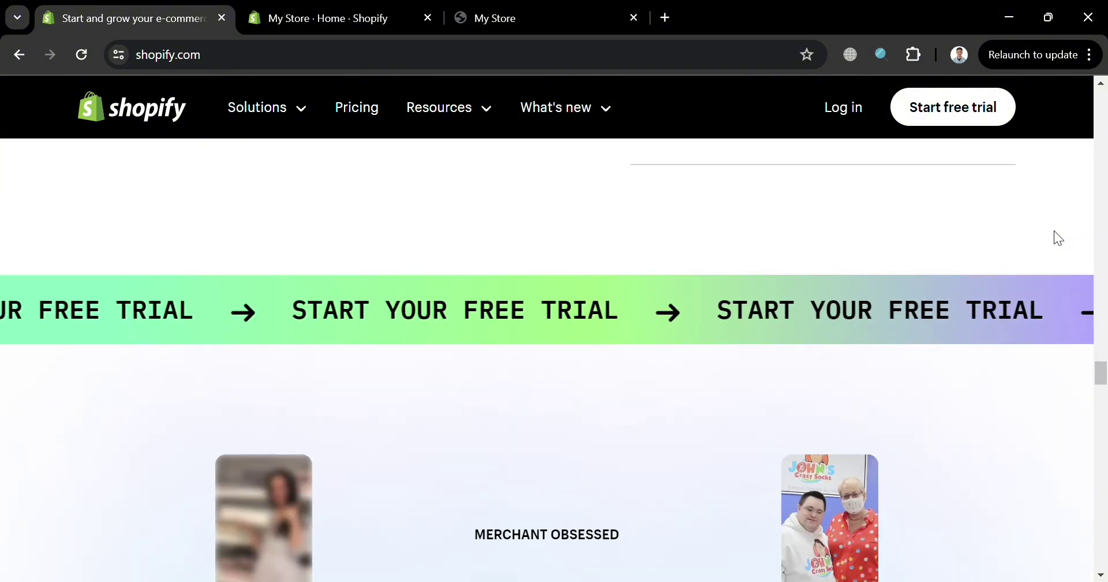
pyautogui.scroll(6, 1054, 230)
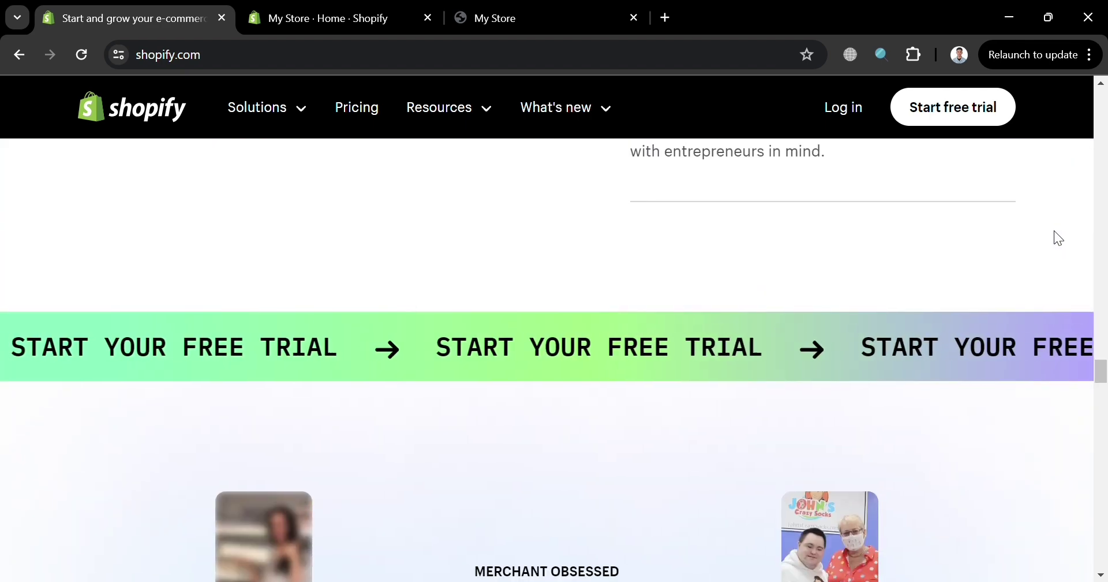
pyautogui.scroll(-2, 1054, 230)
pyautogui.scroll(-8, 1061, 238)
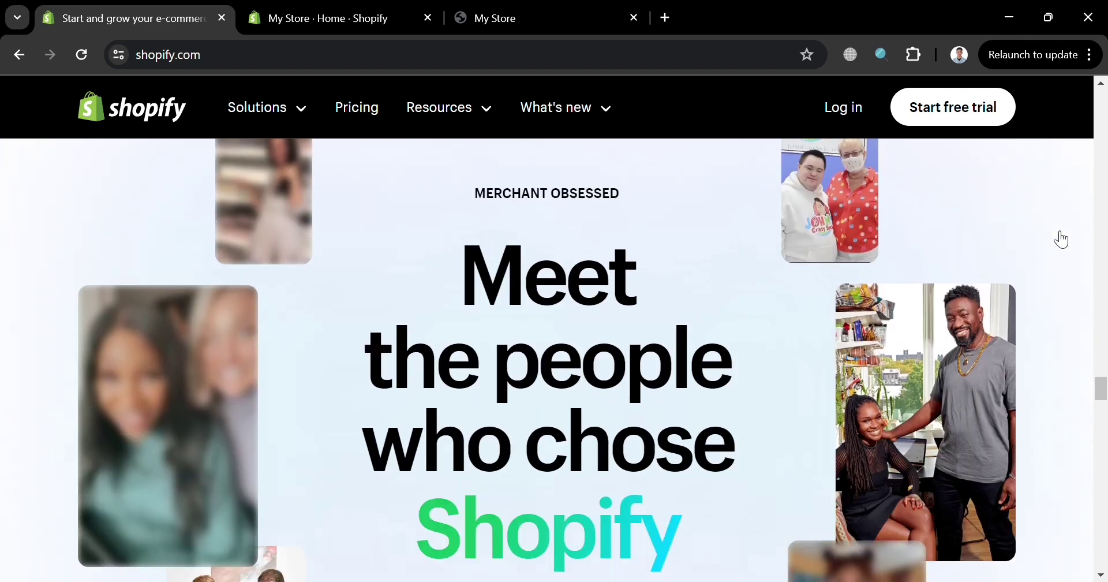
pyautogui.scroll(-10, 1054, 231)
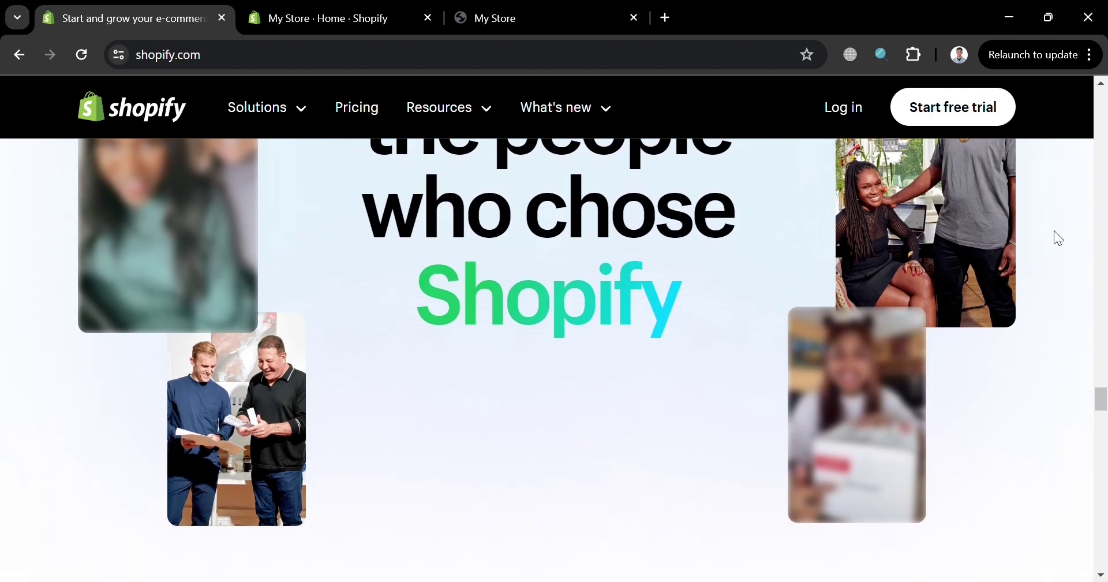
pyautogui.scroll(-14, 1054, 231)
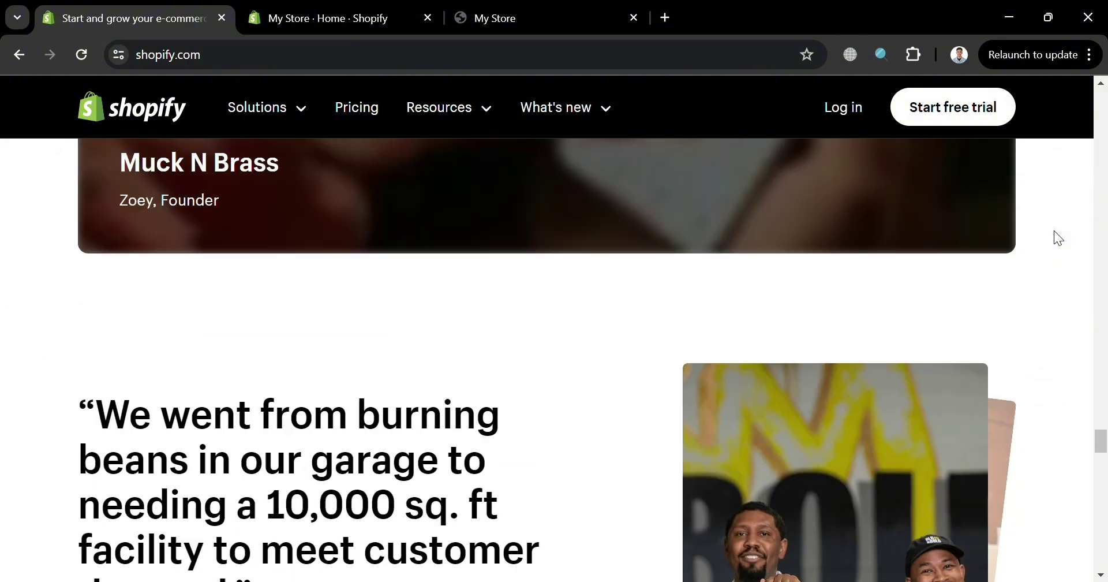
pyautogui.scroll(-15, 1054, 230)
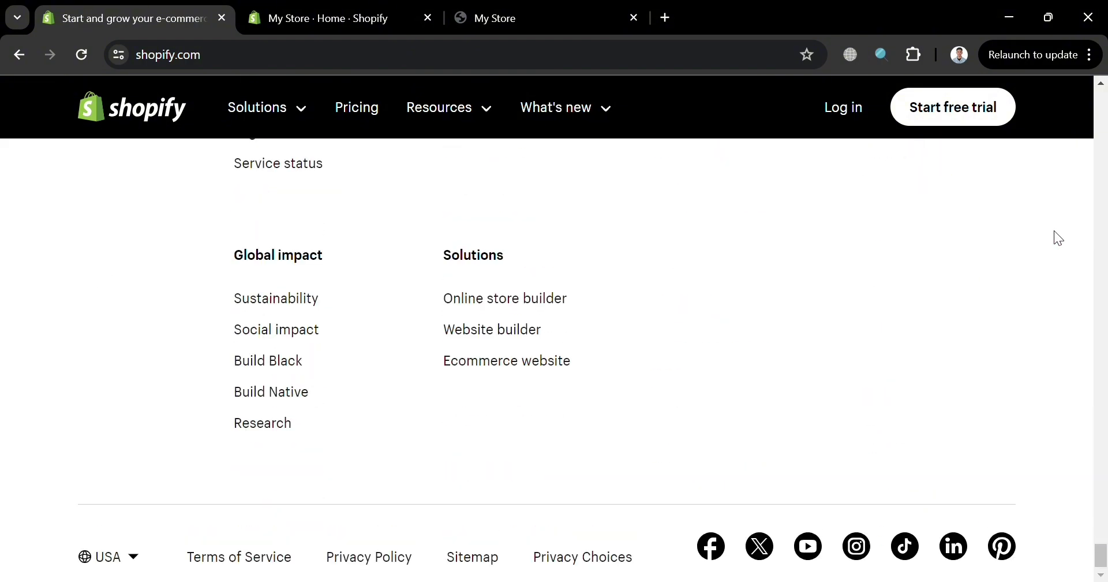
pyautogui.scroll(20, 1054, 232)
pyautogui.scroll(20, 1054, 237)
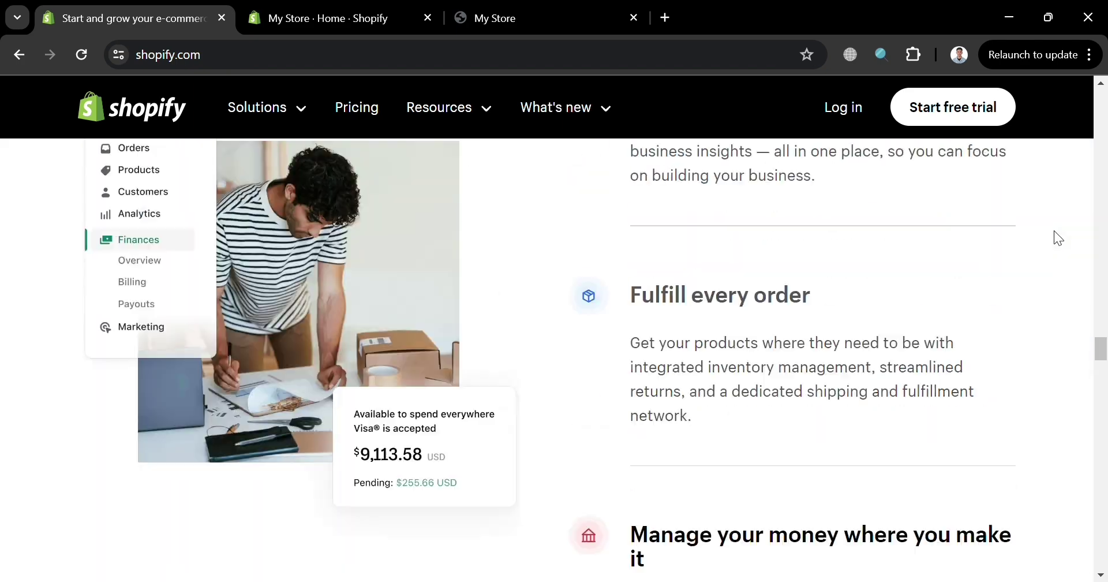
pyautogui.scroll(8, 1054, 231)
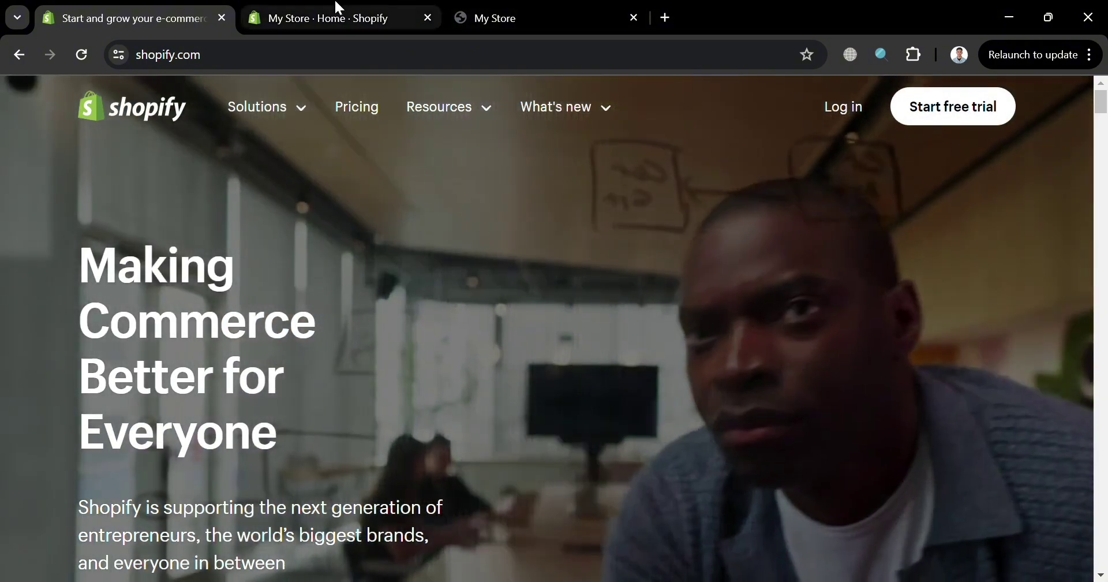
pyautogui.click(339, 18)
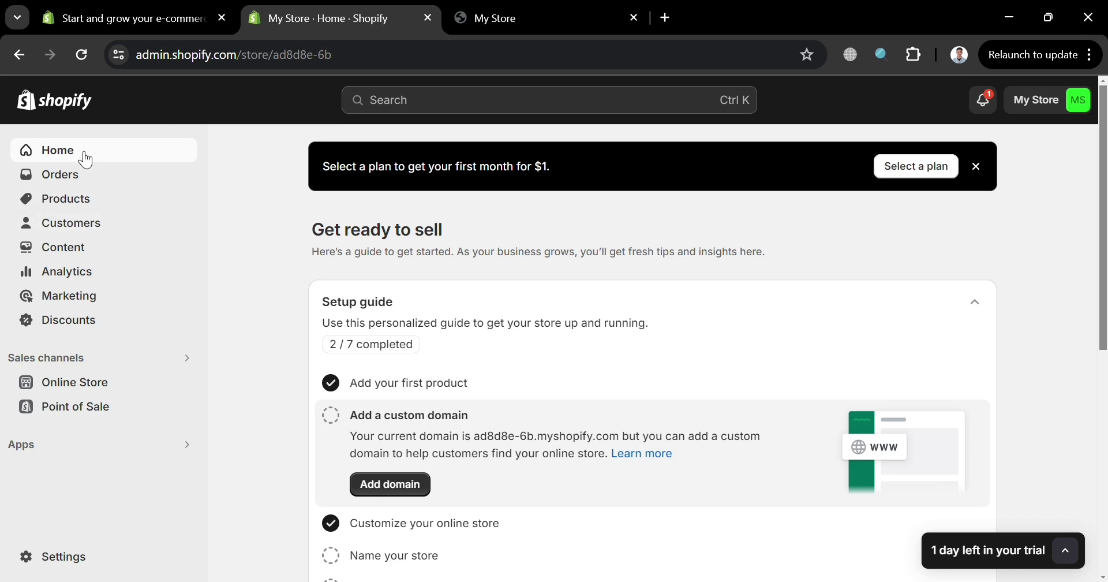
# Go to Apps, then open App and sales channel settings to list the installed apps.
pyautogui.click(175, 455)
pyautogui.click(188, 444)
pyautogui.click(187, 442)
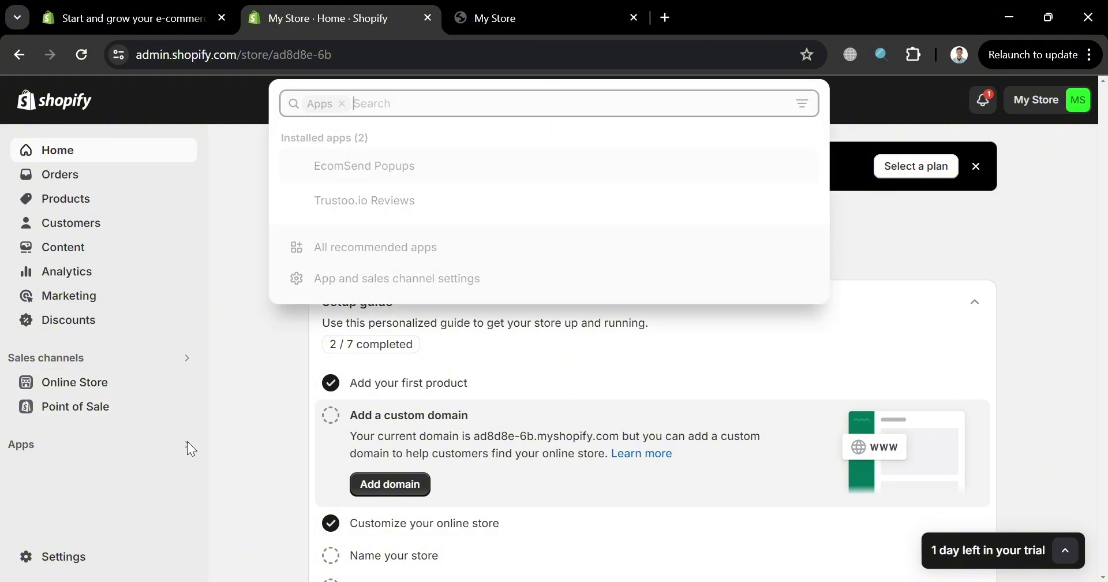
pyautogui.click(456, 277)
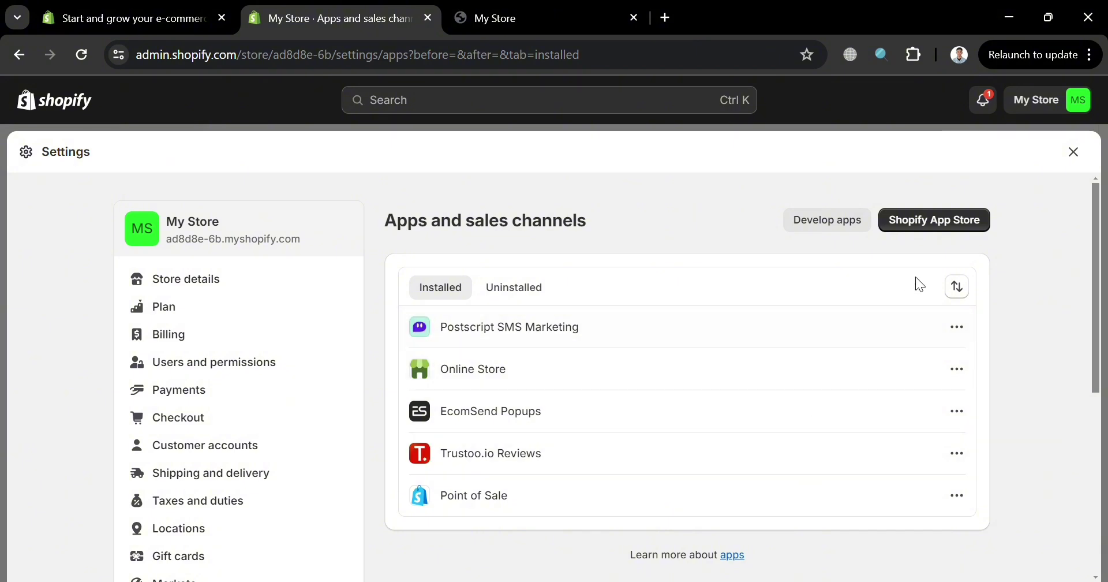
# Open the Shopify App Store in a new tab and search for 'Air product review'.
pyautogui.click(963, 221)
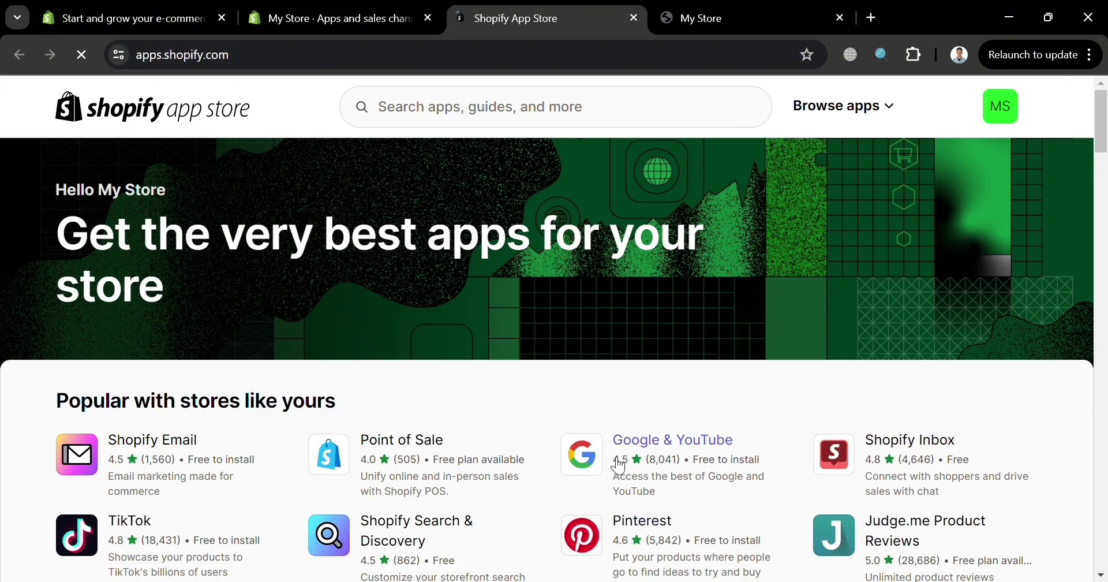
pyautogui.scroll(-5, 613, 459)
pyautogui.scroll(-4, 612, 461)
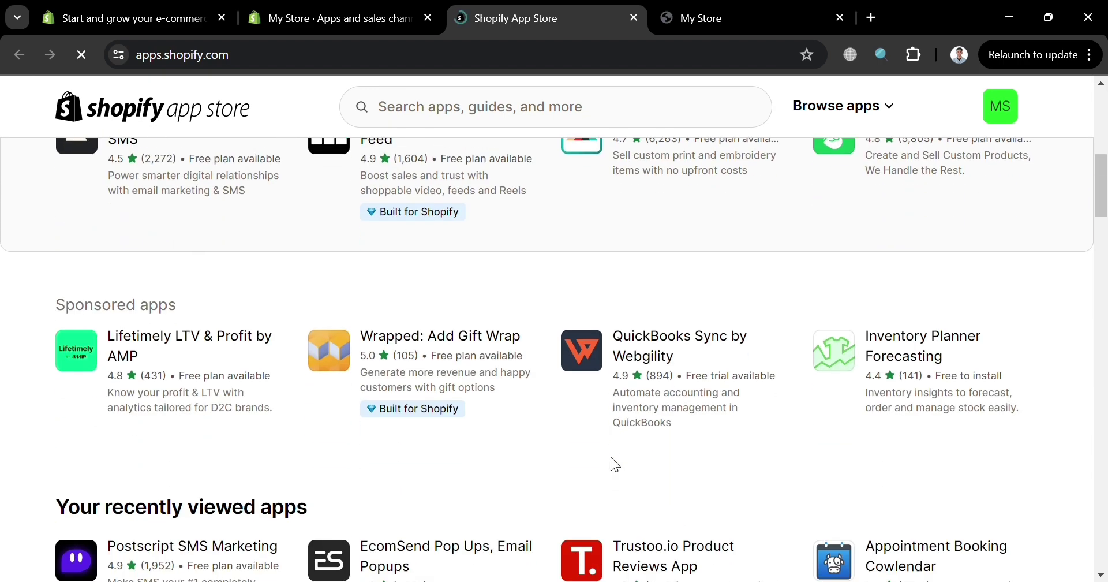
pyautogui.scroll(9, 612, 462)
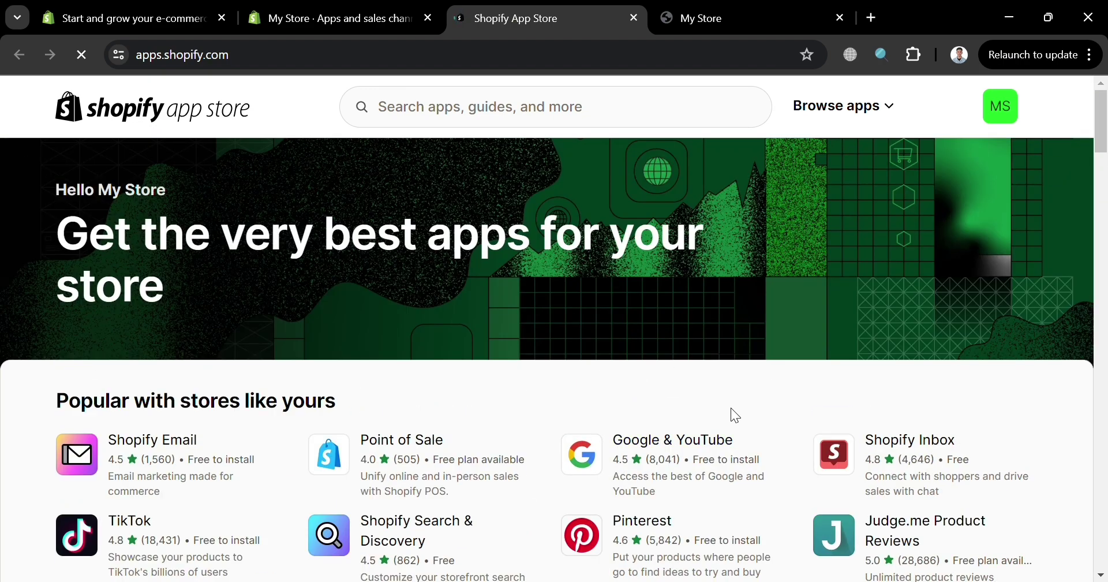
pyautogui.click(540, 122)
pyautogui.write('Air pro')
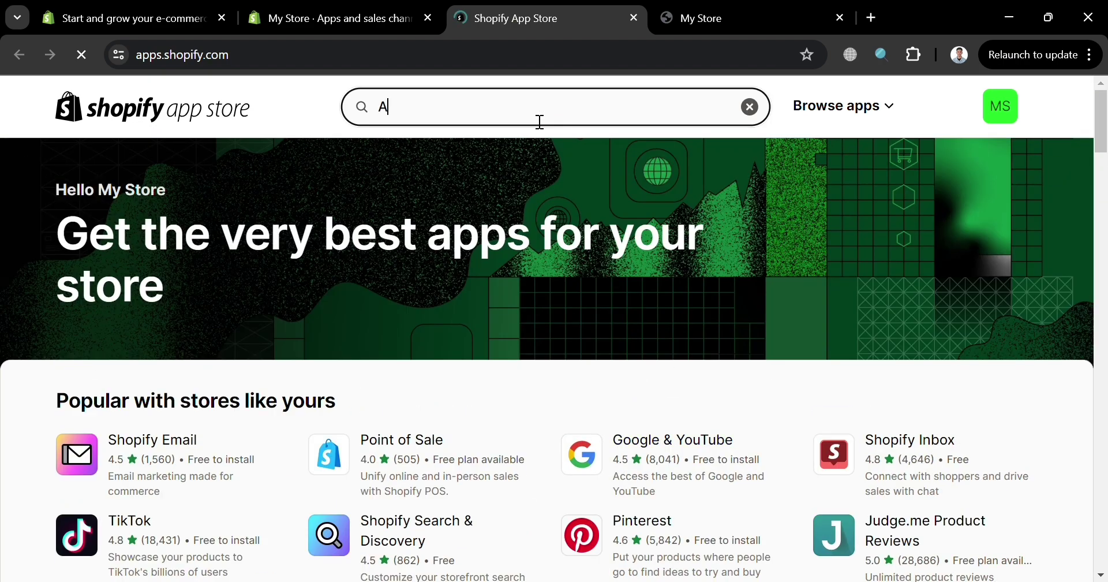
pyautogui.write('duct review')
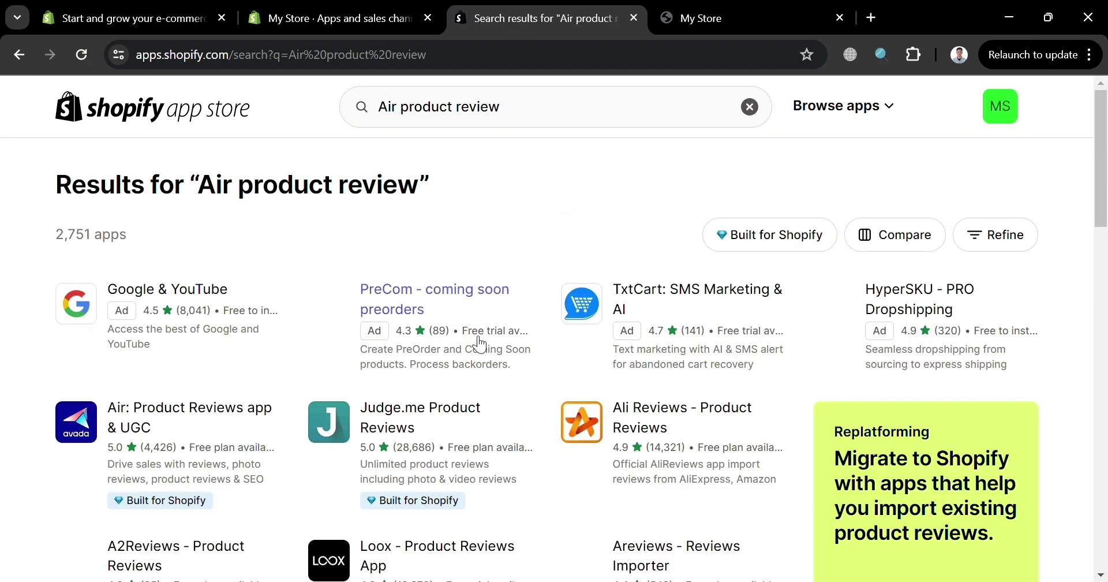
pyautogui.scroll(-2, 510, 332)
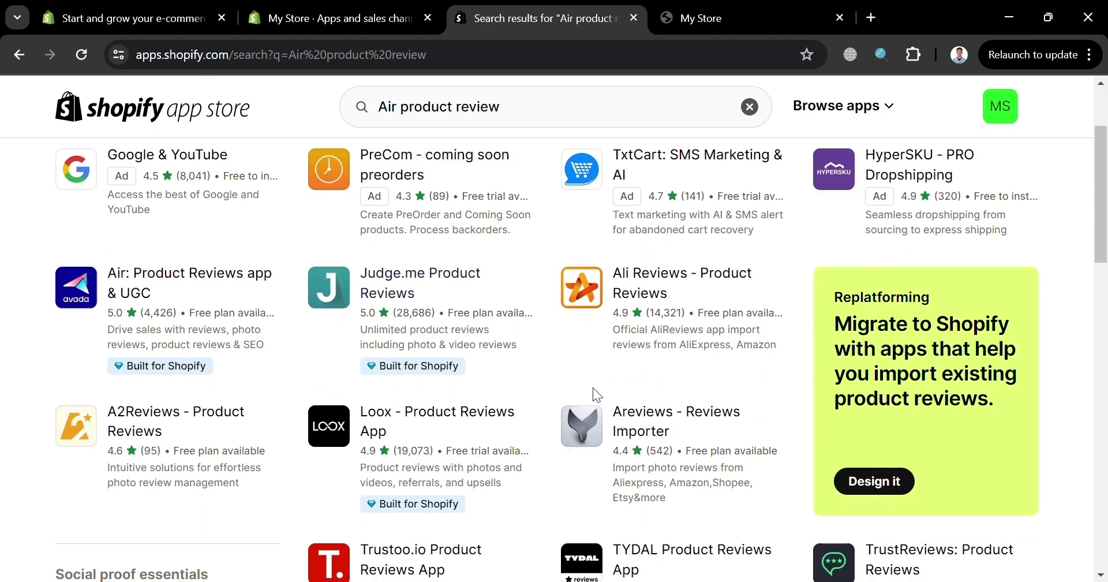
pyautogui.click(162, 294)
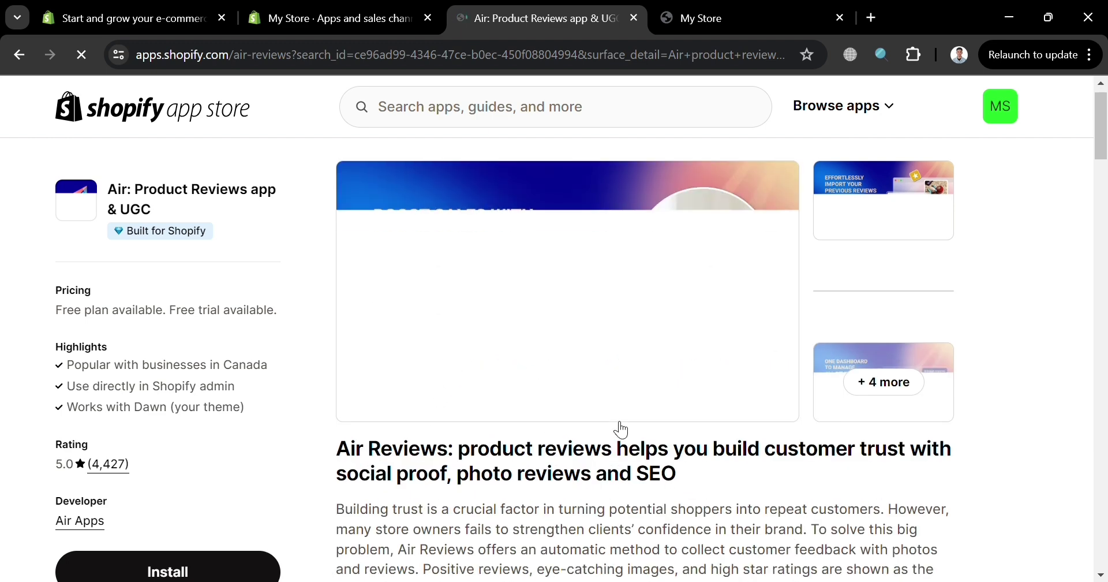
pyautogui.scroll(-5, 621, 430)
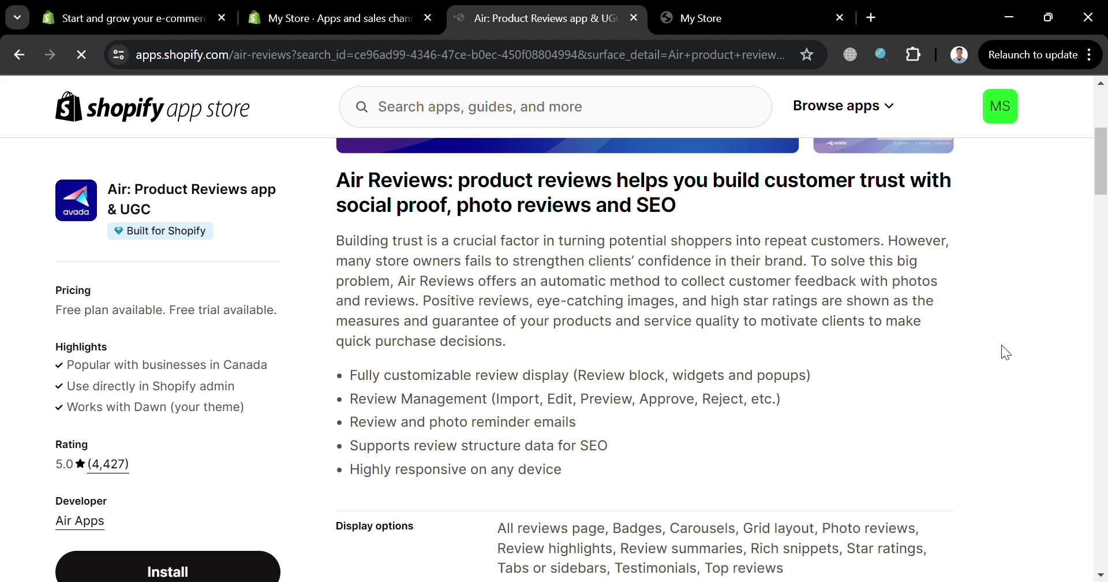
pyautogui.scroll(-1, 1006, 352)
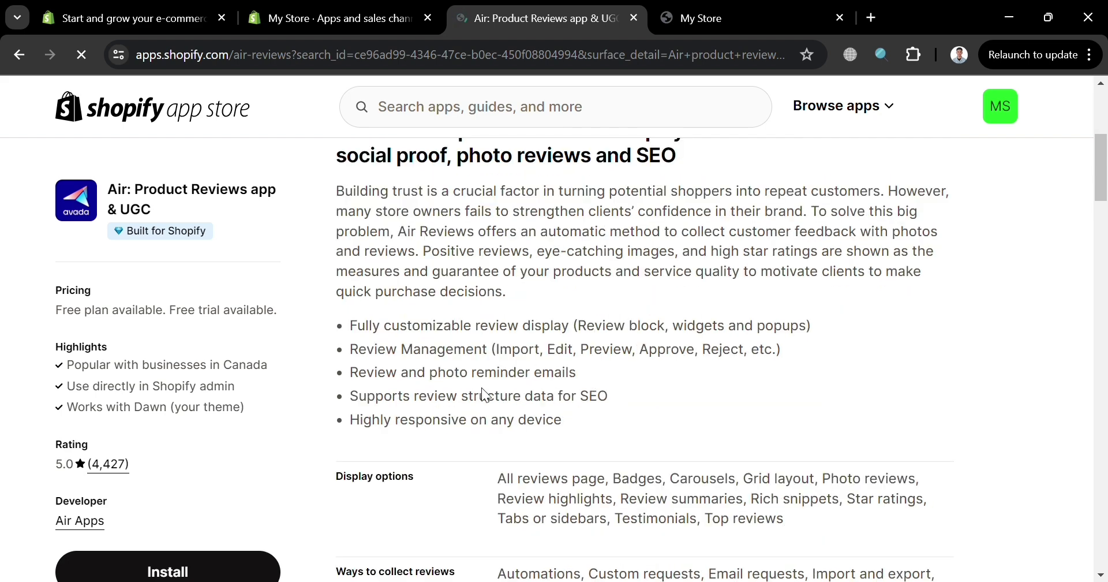
pyautogui.scroll(-9, 684, 485)
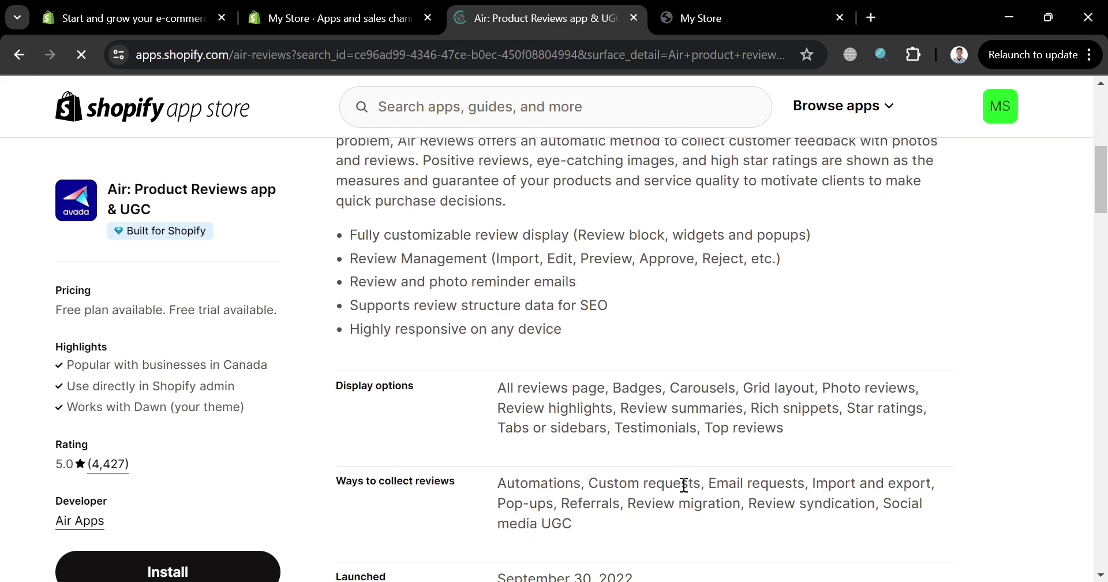
pyautogui.scroll(-4, 674, 475)
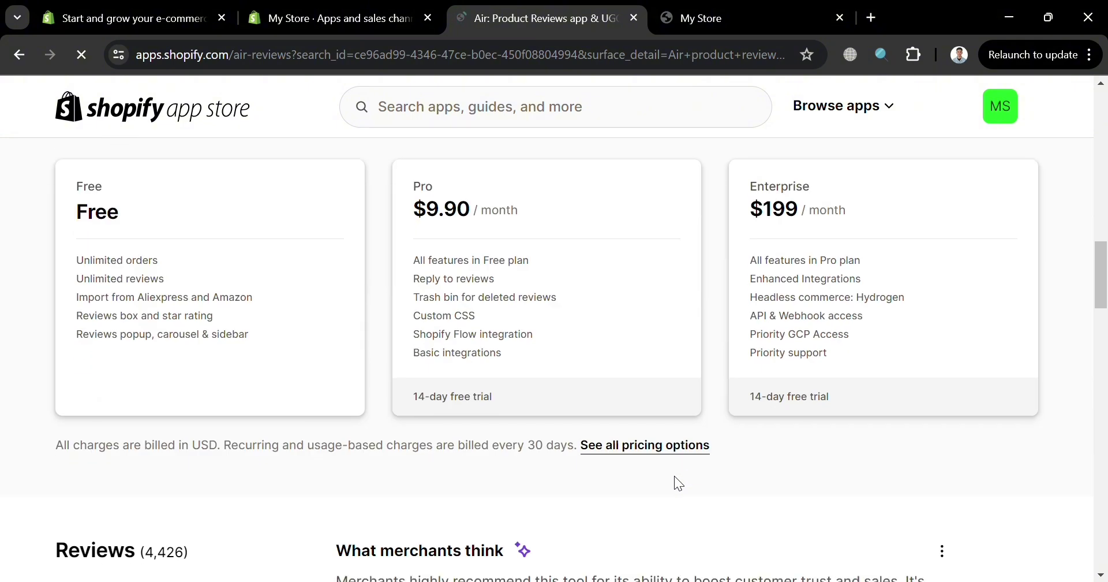
pyautogui.scroll(2, 674, 476)
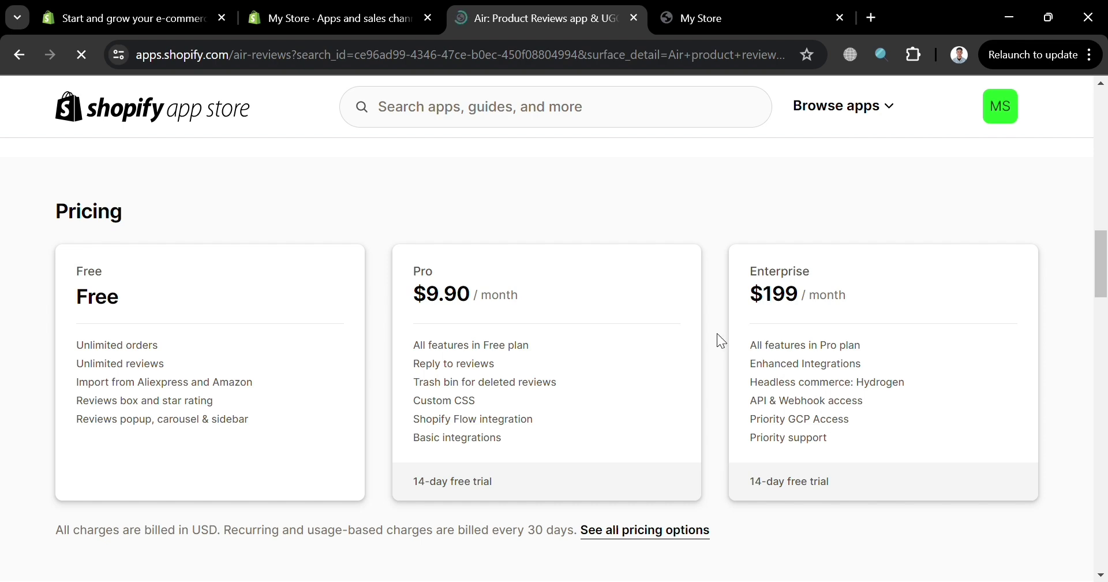
pyautogui.scroll(6, 721, 340)
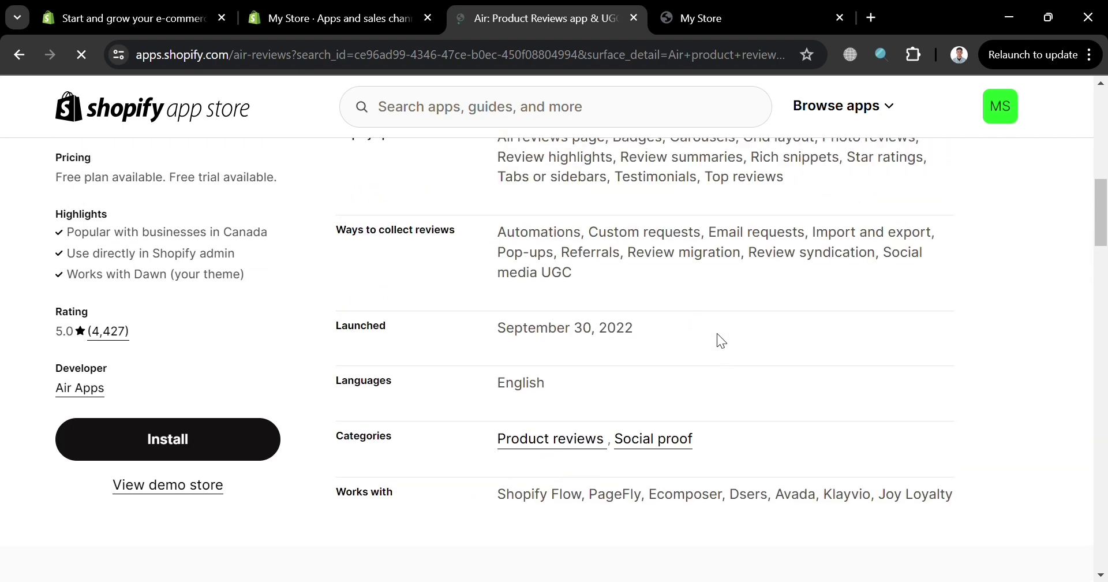
# Install Air: Product Reviews from its App Store listing, dismissing the trial popup.
pyautogui.click(239, 442)
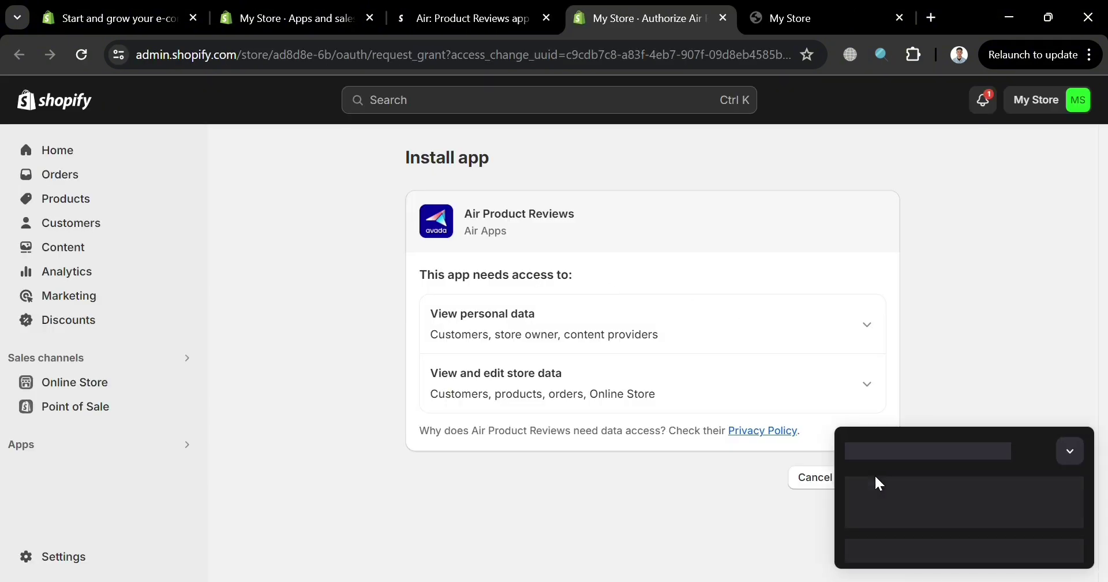
pyautogui.click(1075, 469)
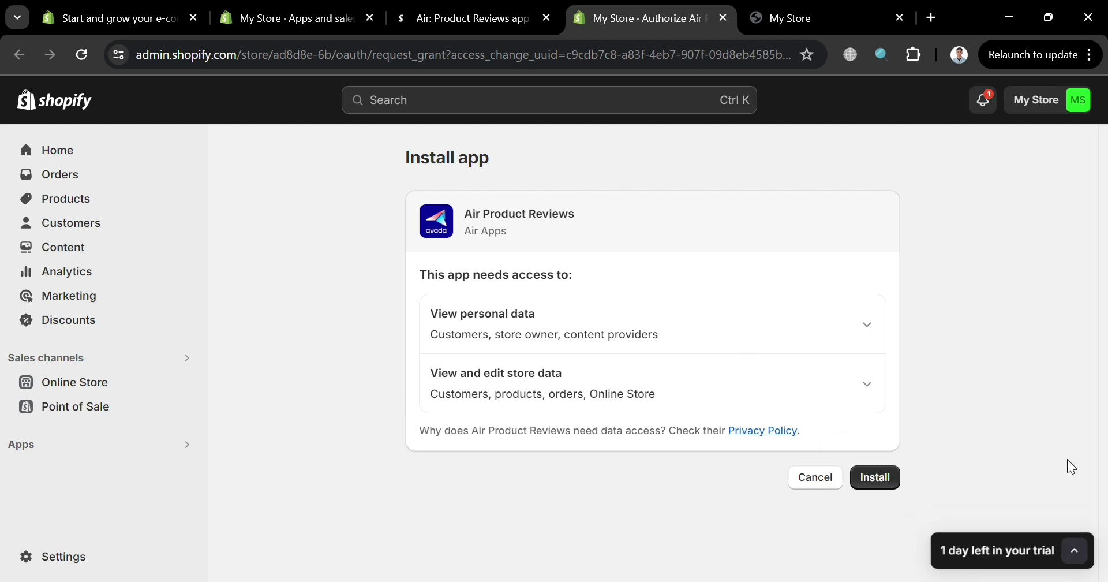
pyautogui.click(877, 486)
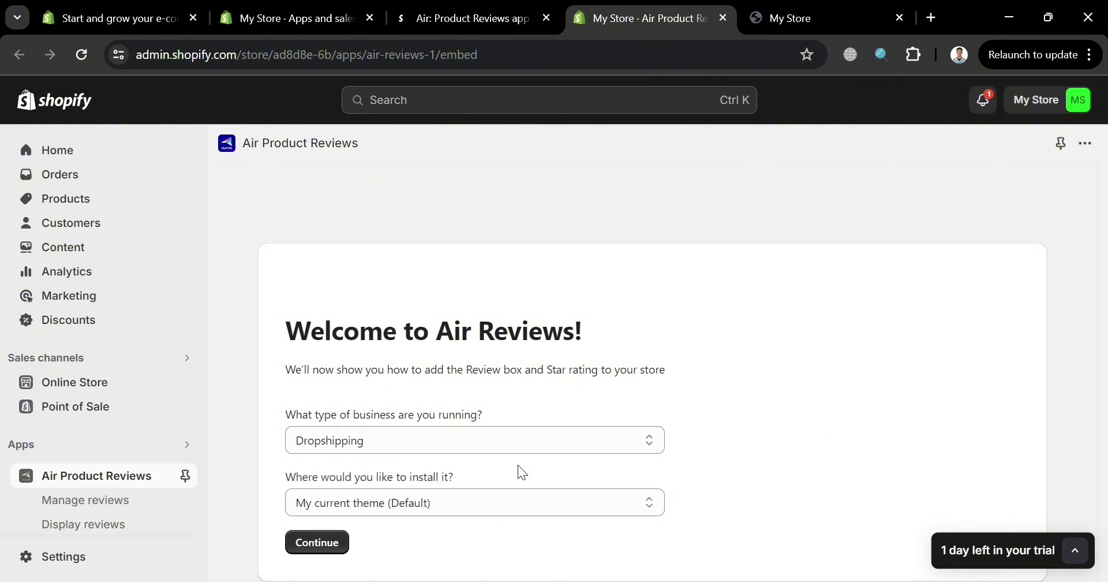
# Change the business type from Dropshipping to Retailer, keeping My current theme (Default).
pyautogui.scroll(-3, 110, 461)
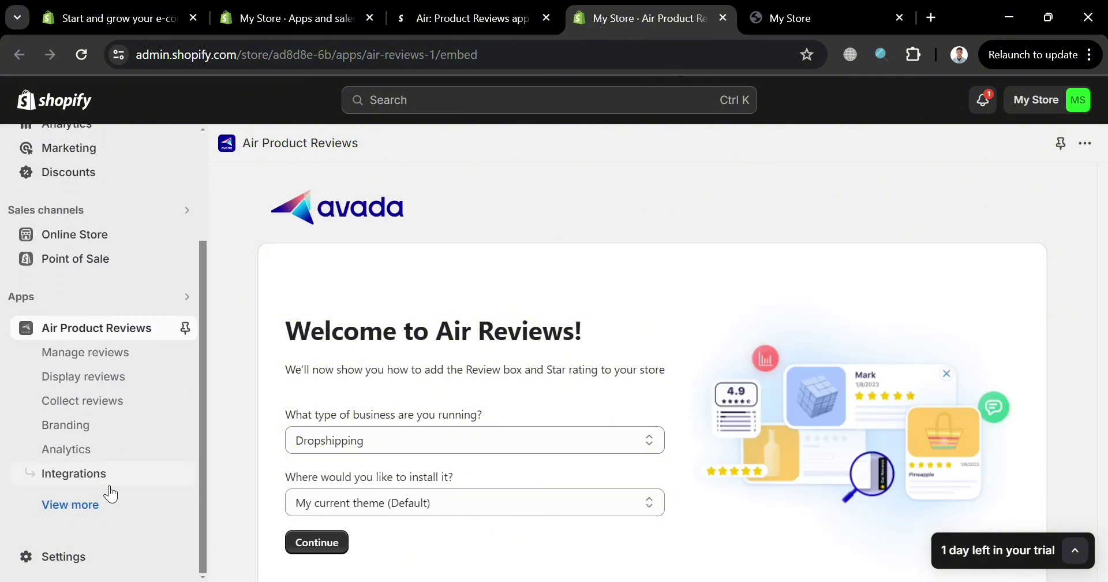
pyautogui.scroll(-1, 532, 437)
pyautogui.click(545, 401)
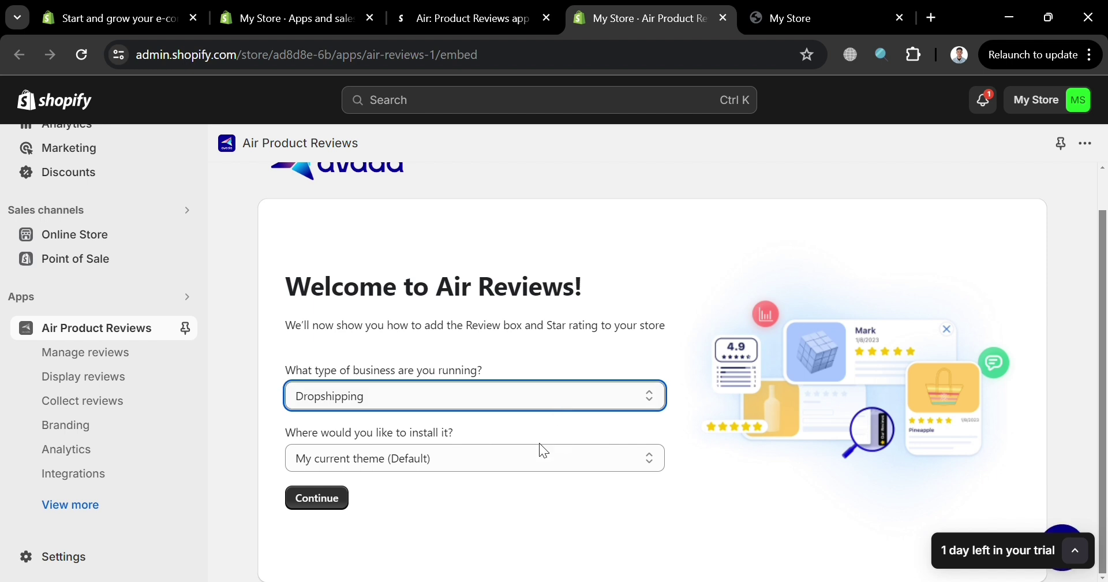
pyautogui.press('Down')
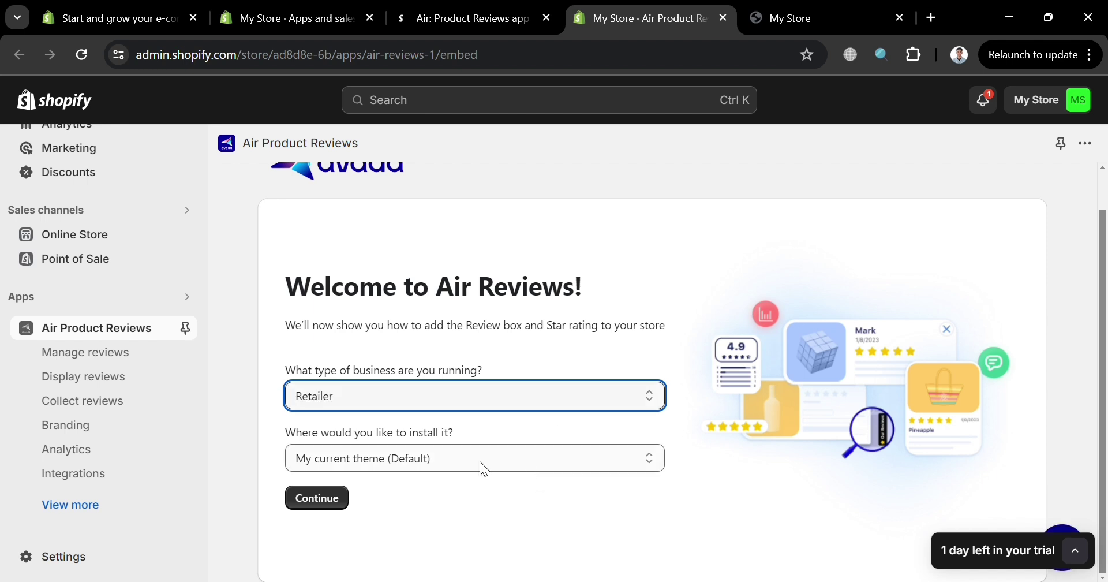
pyautogui.press('Tab')
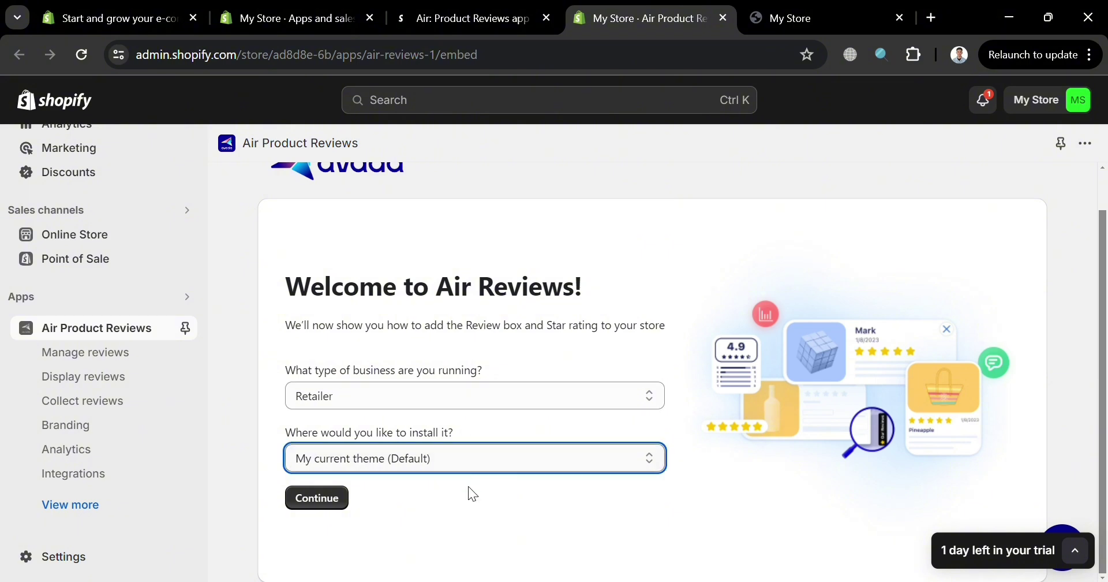
# Continue to Step 1/3 and open Enable app embed in the Dawn theme editor.
pyautogui.click(338, 514)
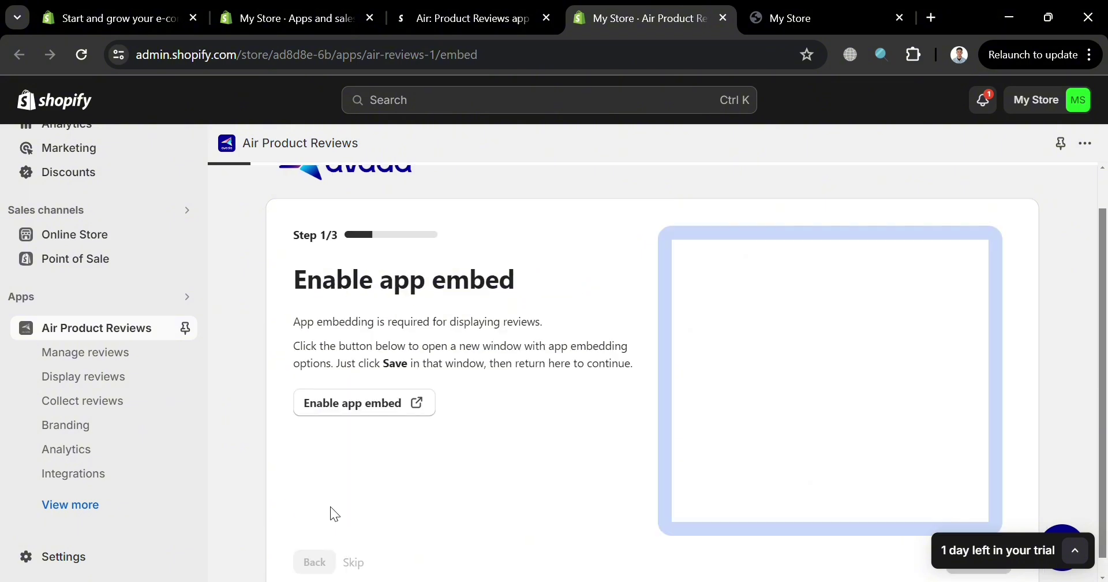
pyautogui.scroll(-1, 334, 514)
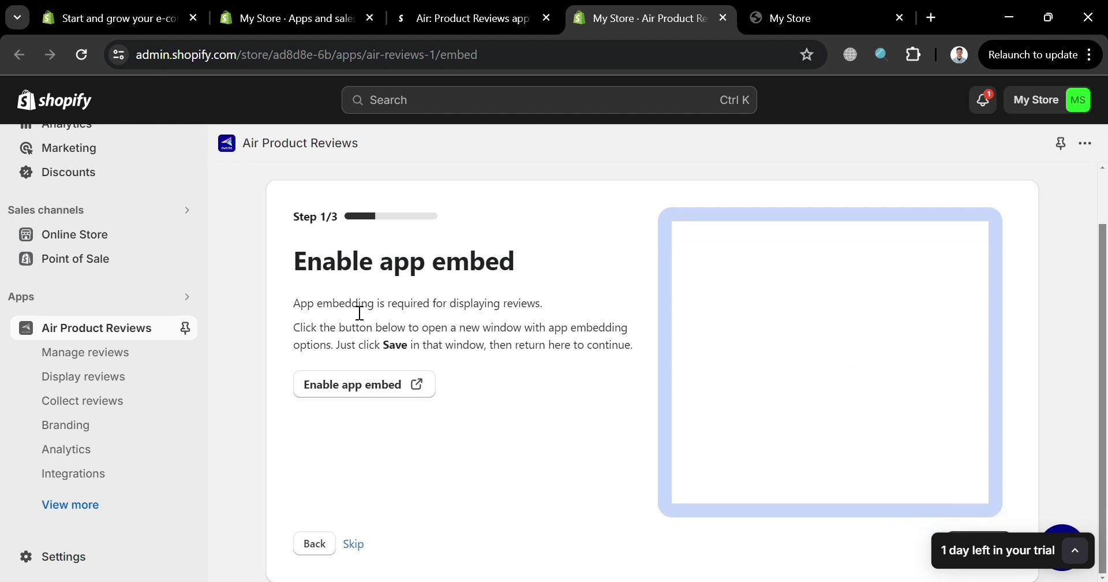
pyautogui.click(329, 396)
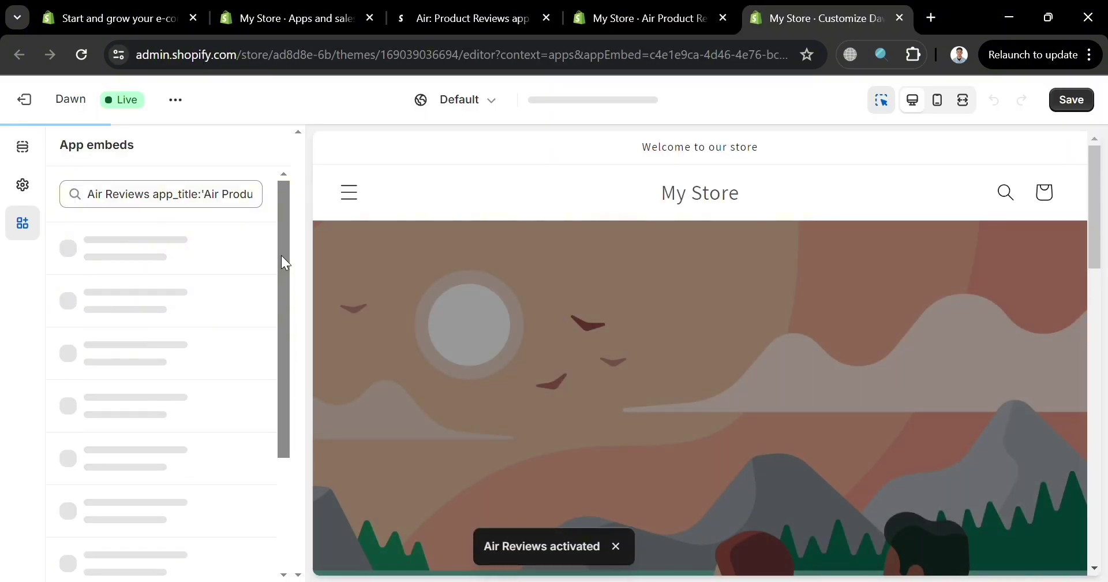
# Close the spin-to-win popup, save the Dawn theme with Air Reviews on, and return to the app.
pyautogui.scroll(-5, 702, 472)
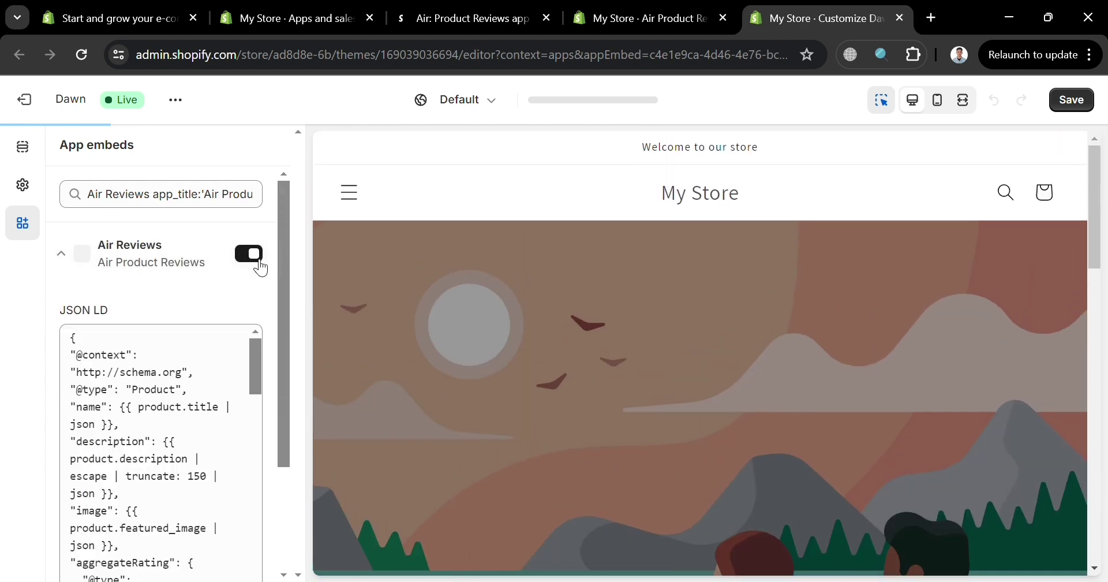
pyautogui.scroll(-5, 260, 392)
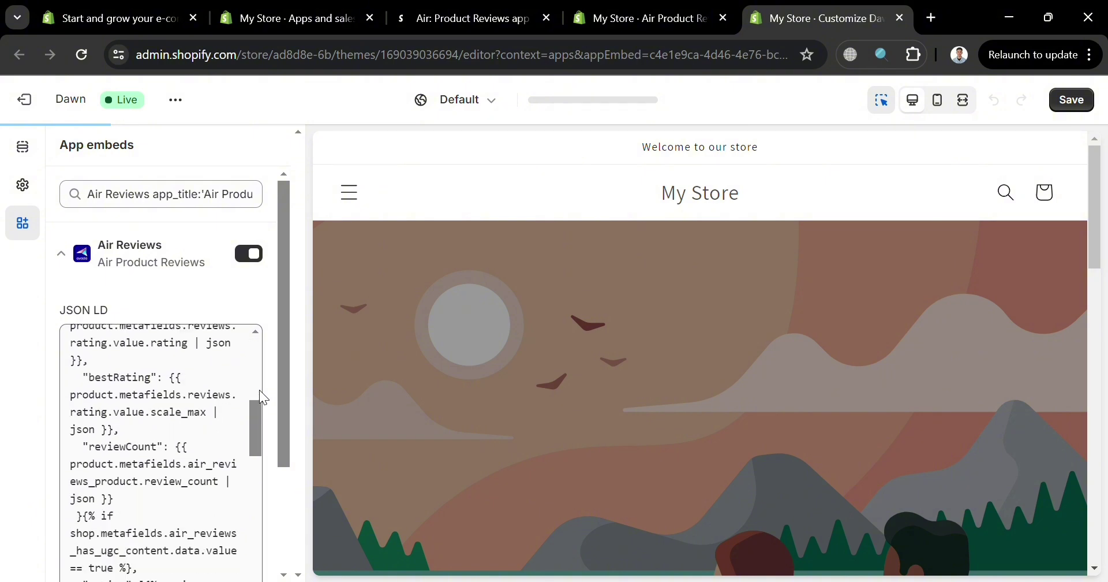
pyautogui.scroll(-2, 266, 346)
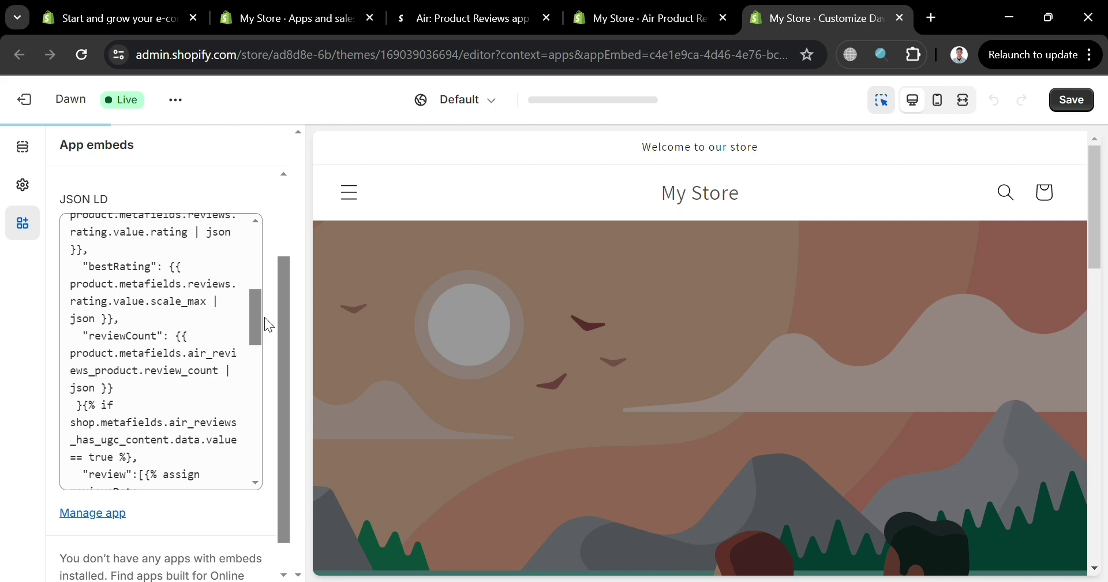
pyautogui.scroll(-1, 264, 317)
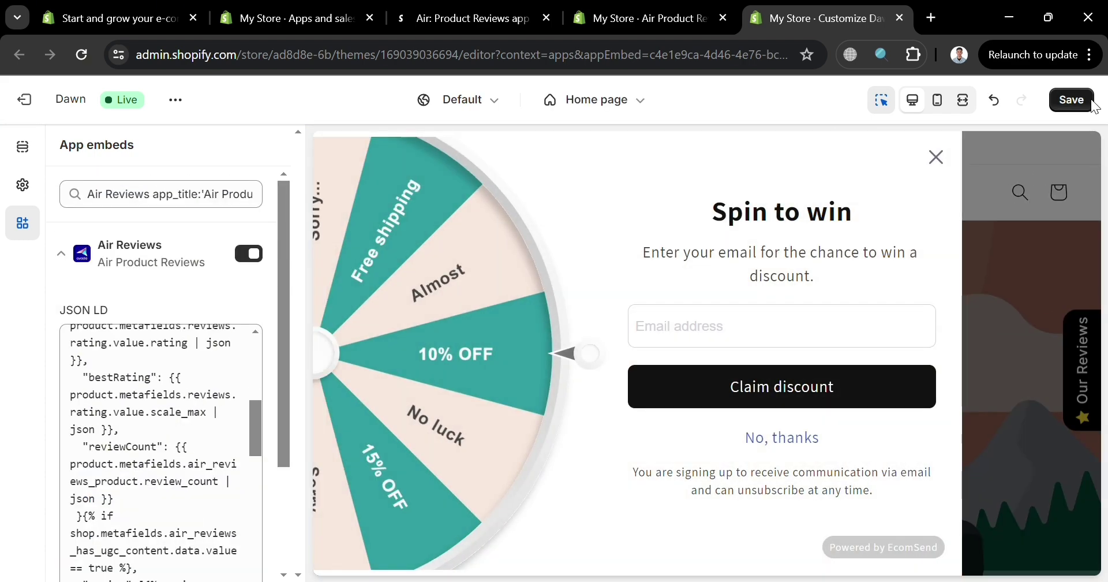
pyautogui.click(941, 159)
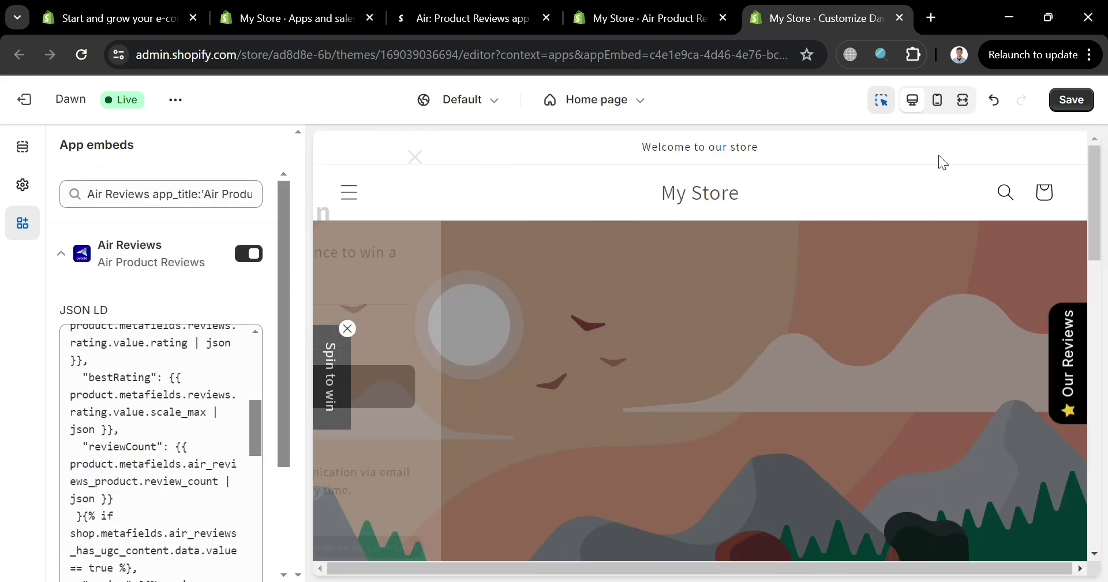
pyautogui.click(1087, 109)
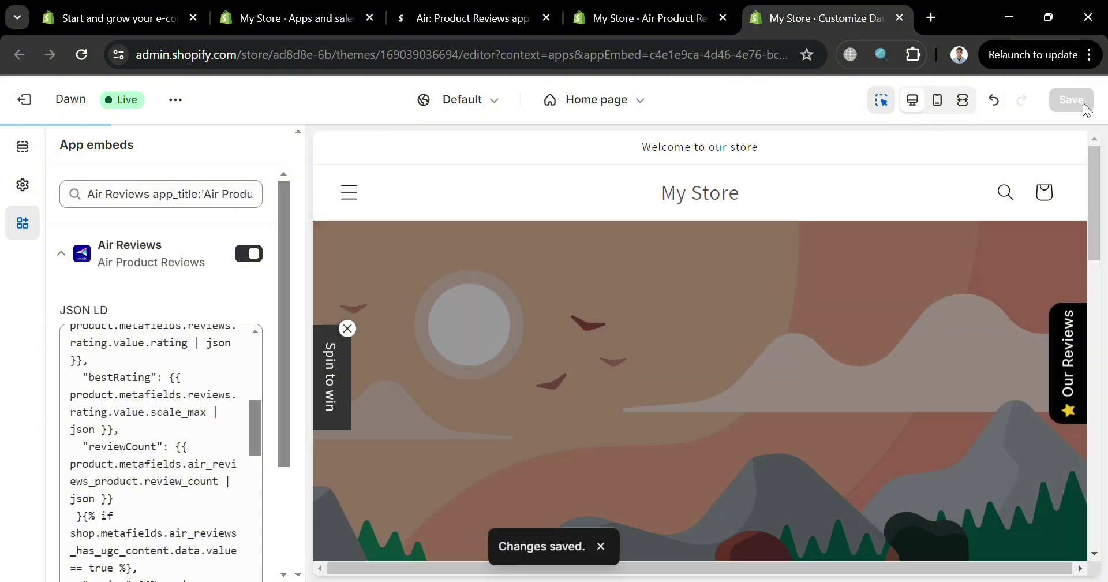
pyautogui.click(700, 13)
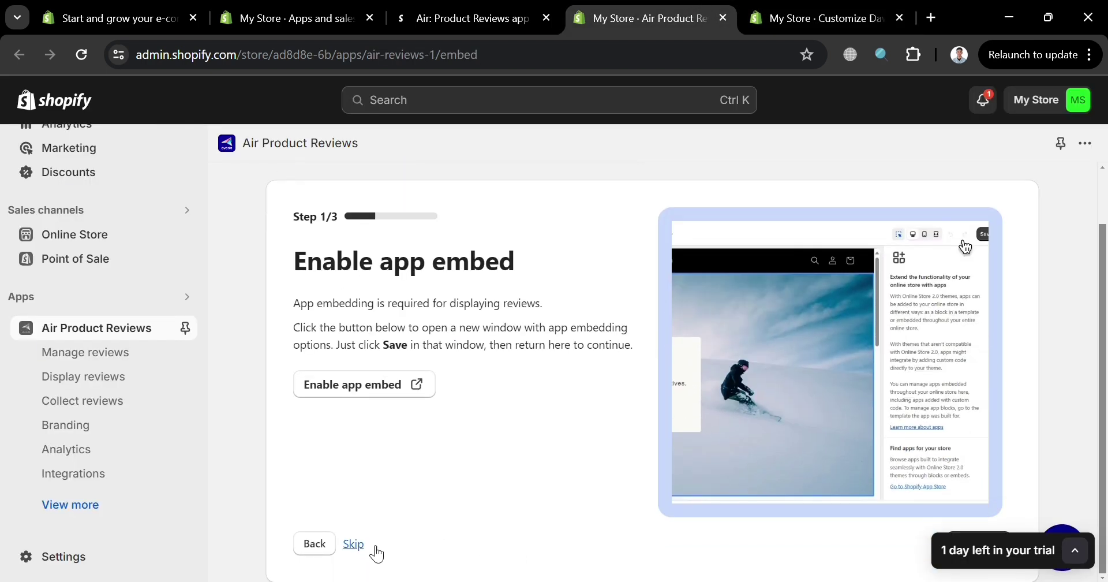
# Skip the Enable app embed step, confirming Skip in the dialog on the second attempt.
pyautogui.click(353, 545)
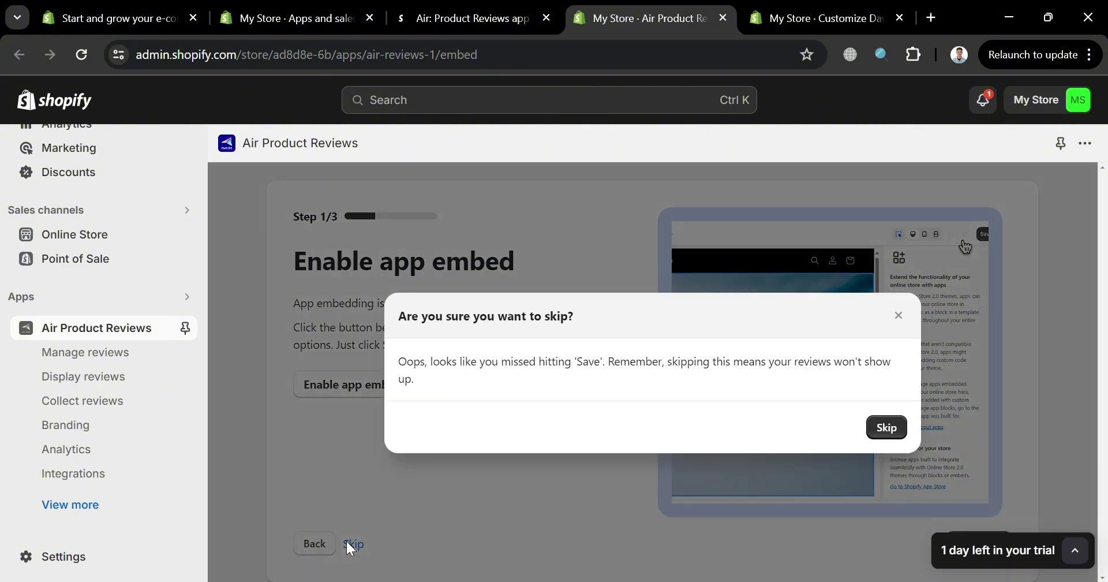
pyautogui.click(899, 316)
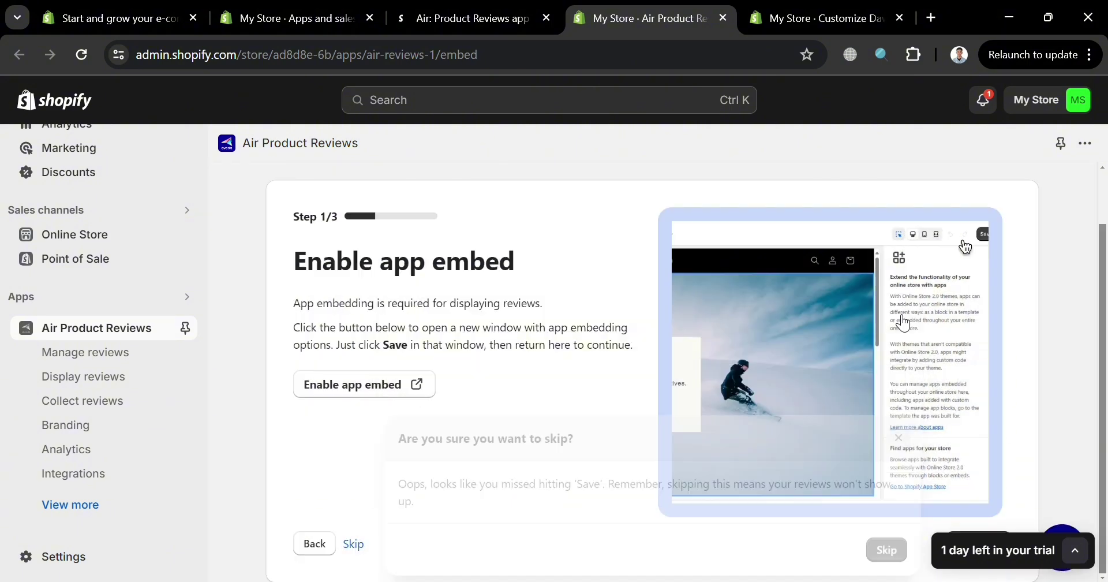
pyautogui.click(354, 546)
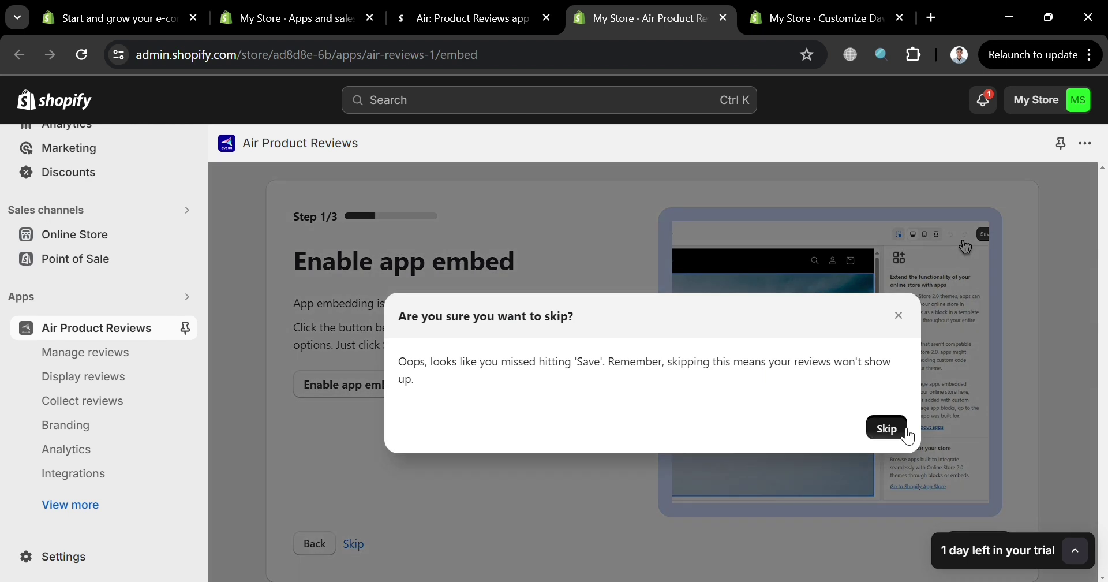
pyautogui.click(906, 432)
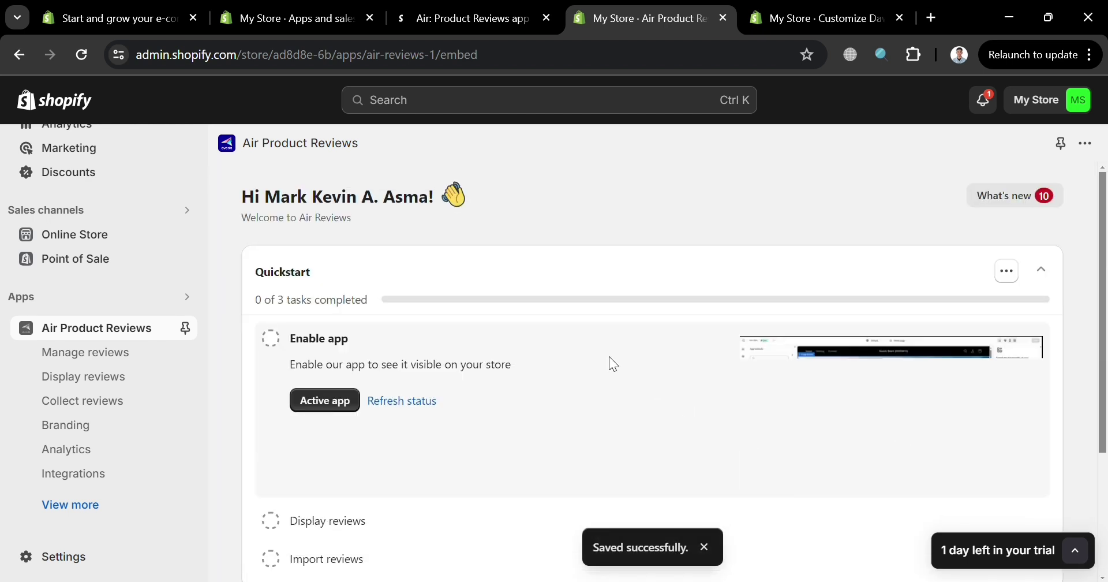
# Close the stray admin tab and refresh Quickstart status so Enable app shows done (1 of 3).
pyautogui.scroll(-1, 614, 363)
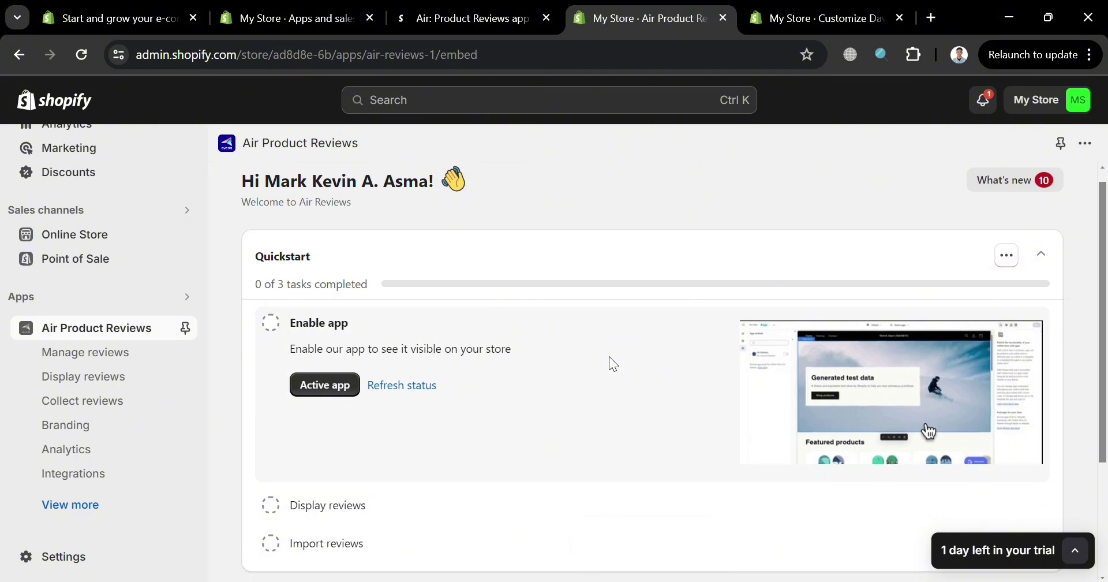
pyautogui.click(324, 393)
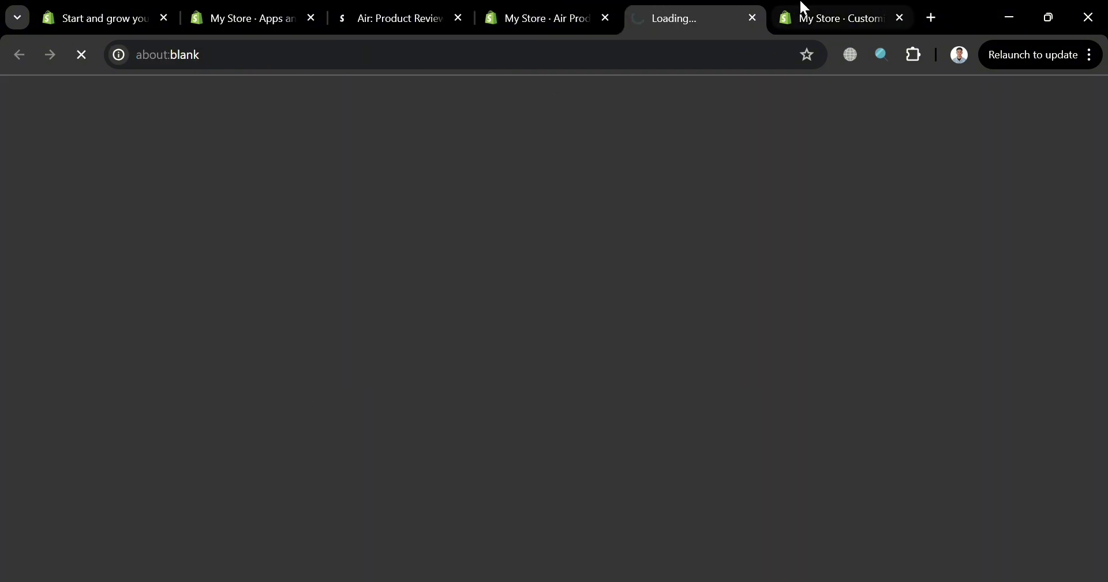
pyautogui.click(860, 6)
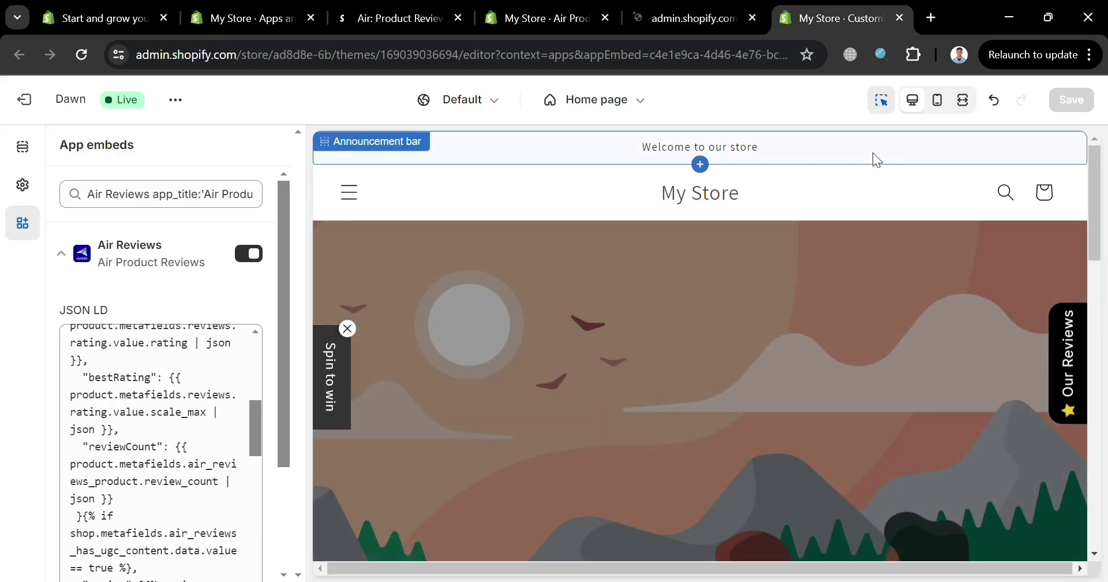
pyautogui.click(717, 23)
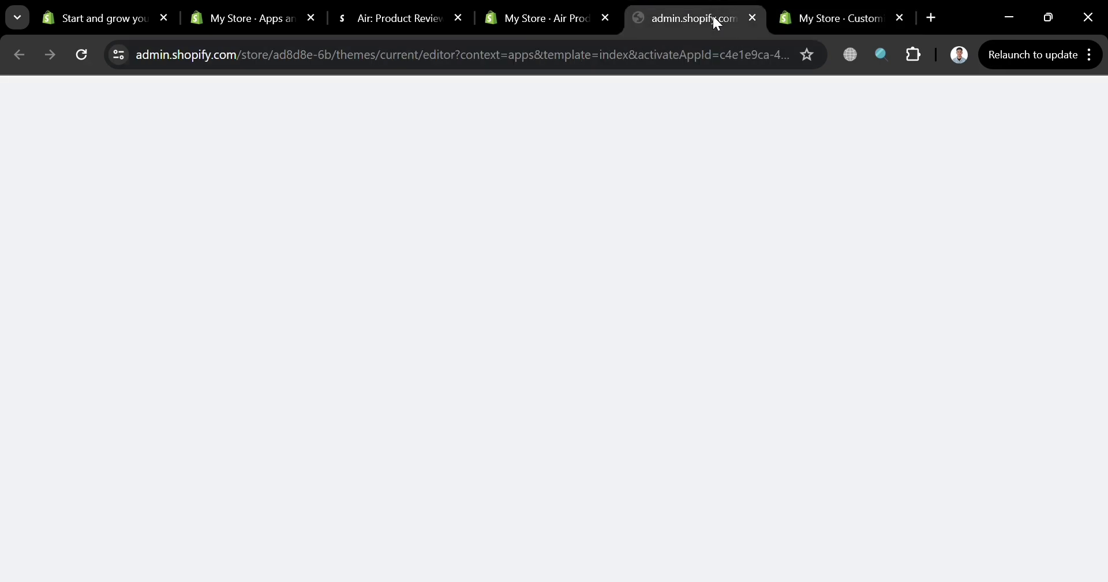
pyautogui.click(753, 18)
pyautogui.scroll(-1, 425, 428)
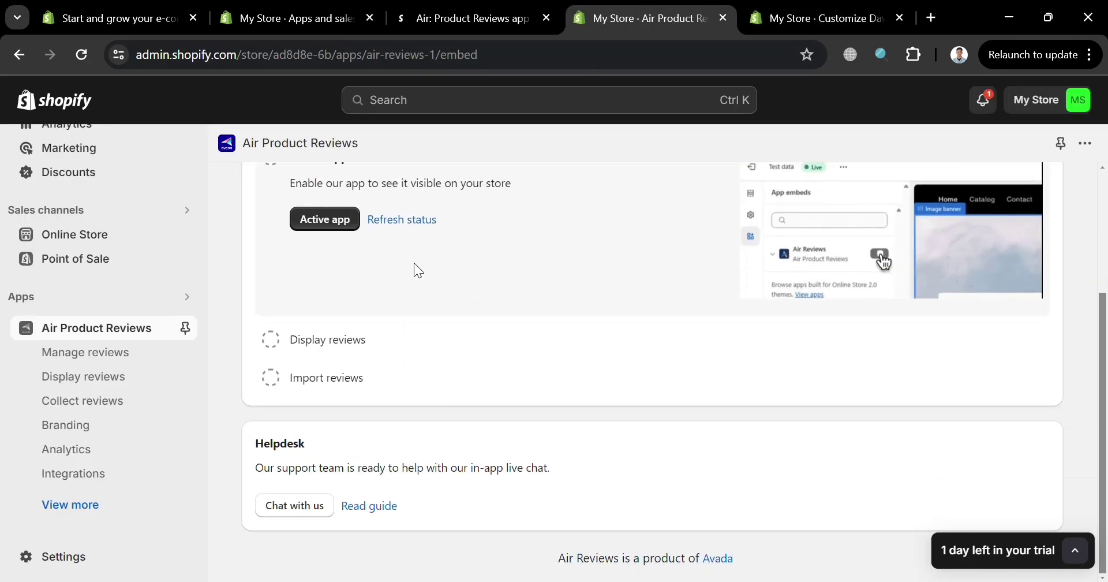
pyautogui.click(416, 221)
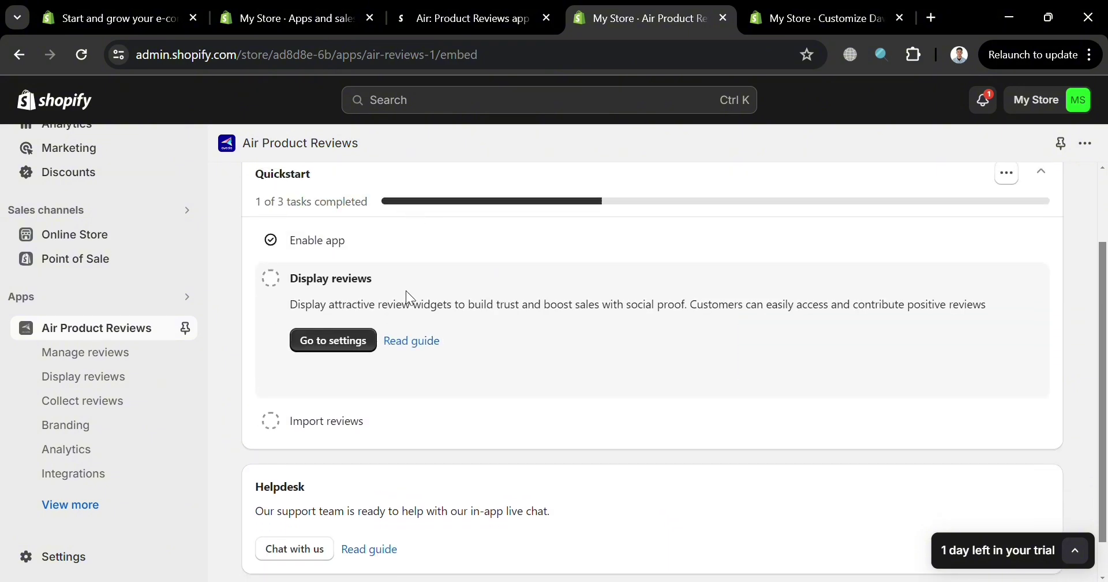
# Open the Display reviews settings in a new theme editor tab on the product template.
pyautogui.scroll(-1, 385, 399)
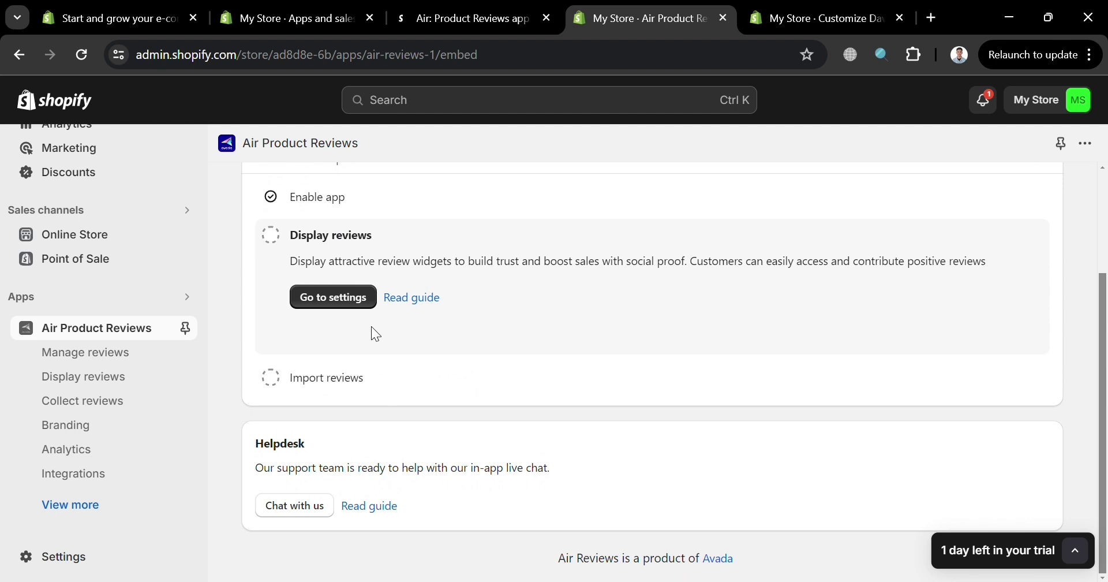
pyautogui.click(363, 300)
pyautogui.click(497, 15)
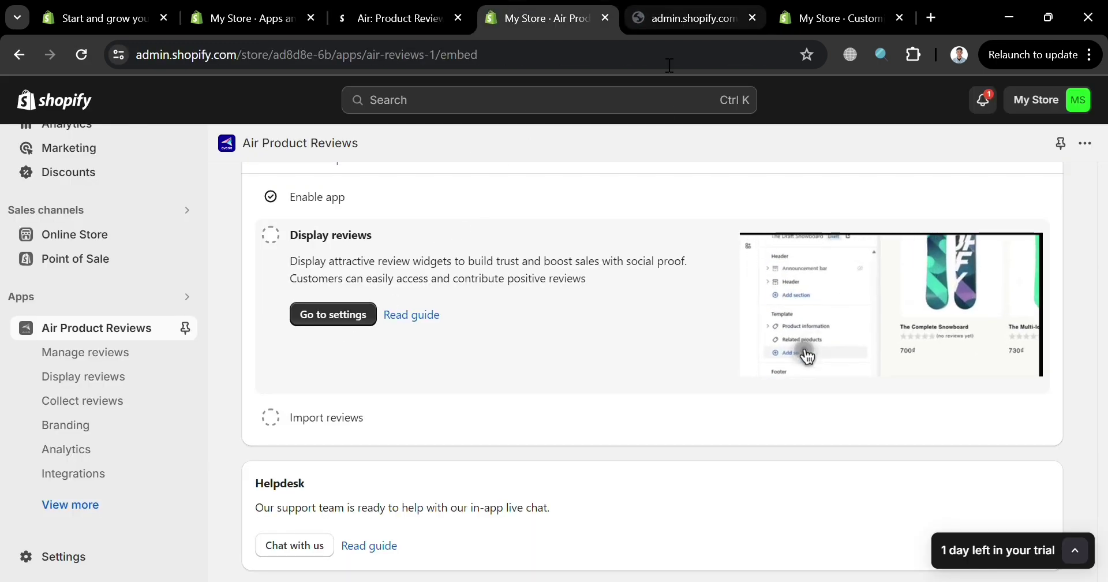
# Back in the Air Product Reviews tab, expand the Import reviews task in Quickstart.
pyautogui.scroll(1, 868, 321)
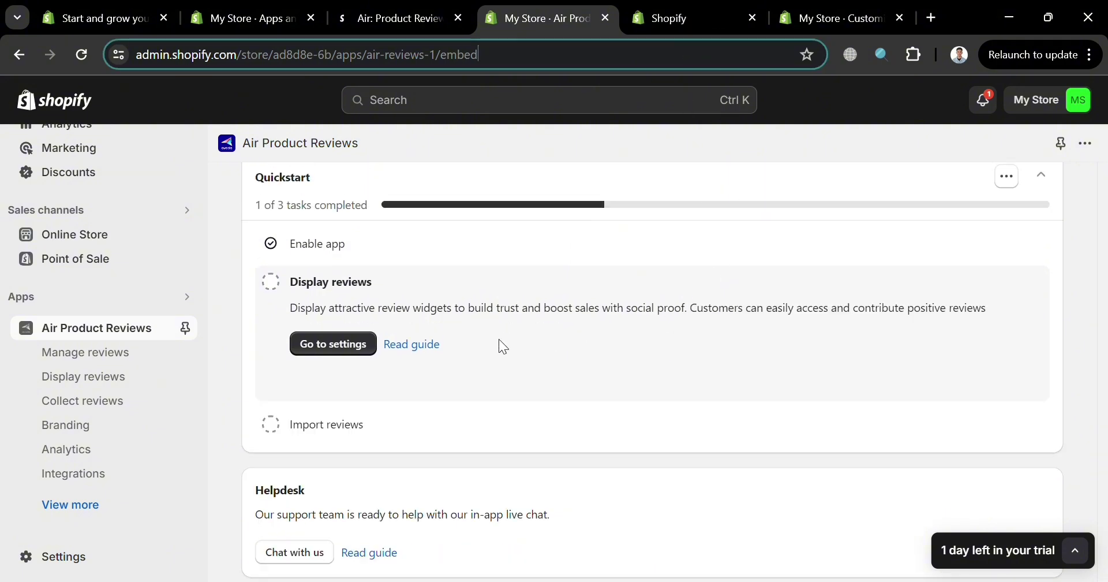
pyautogui.hotkey('shift', 'Left')
pyautogui.hotkey('shift', 'Left')
pyautogui.hotkey('shift', 'Left')
pyautogui.hotkey('shift', 'Left')
pyautogui.hotkey('shift', 'Left')
pyautogui.hotkey('shift', 'Left')
pyautogui.hotkey('shift', 'Left')
pyautogui.hotkey('shift', 'Left')
pyautogui.hotkey('shift', 'Left')
pyautogui.hotkey('shift', 'Left')
pyautogui.hotkey('shift', 'Left')
pyautogui.click(720, 8)
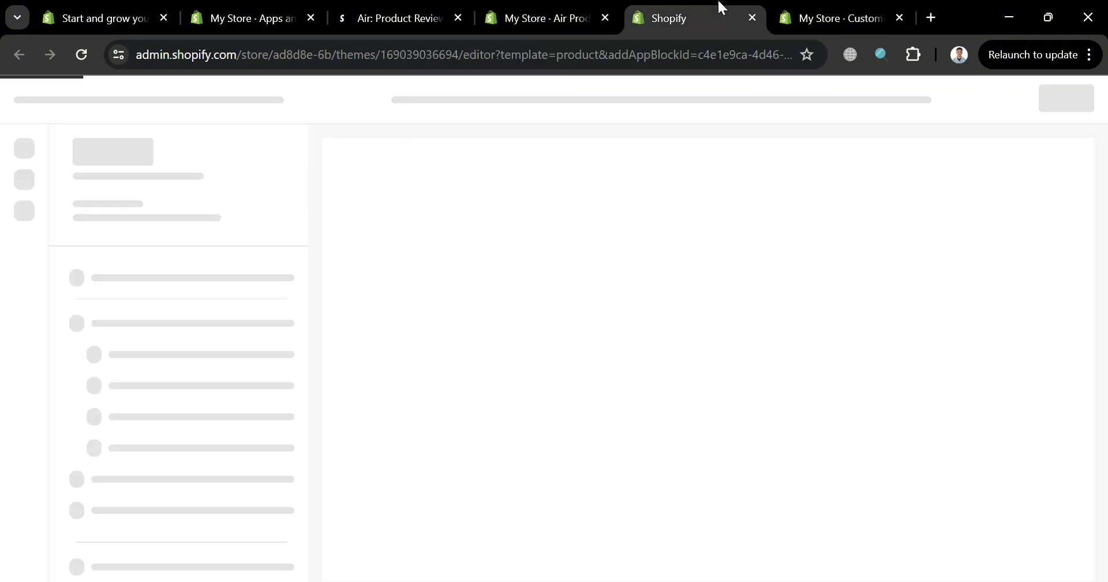
pyautogui.click(540, 18)
pyautogui.click(514, 424)
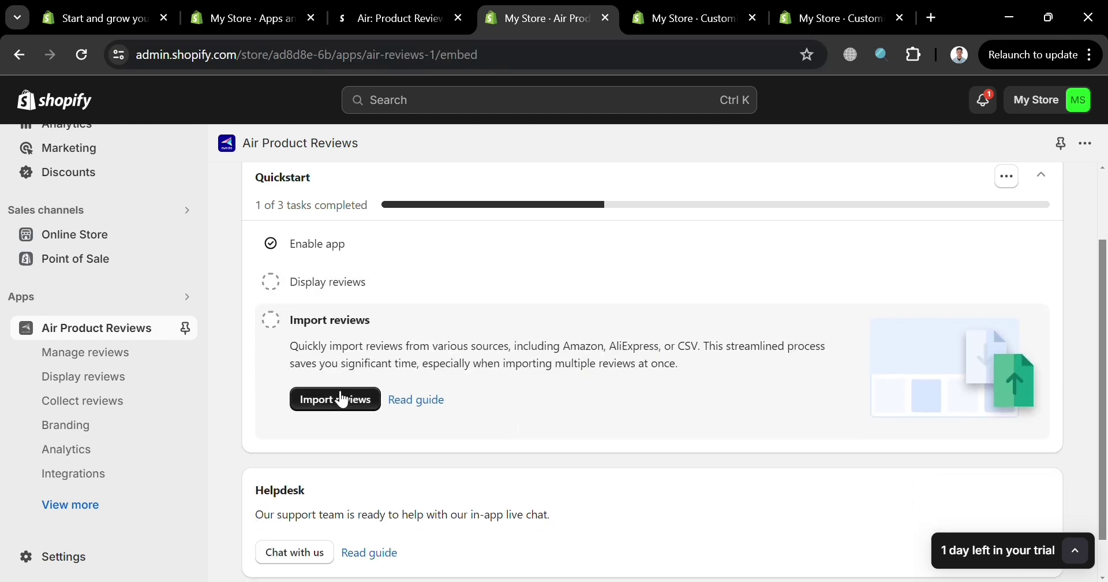
# View the empty Manage reviews list, then go to the Import by marketplace page.
pyautogui.scroll(-1, 576, 411)
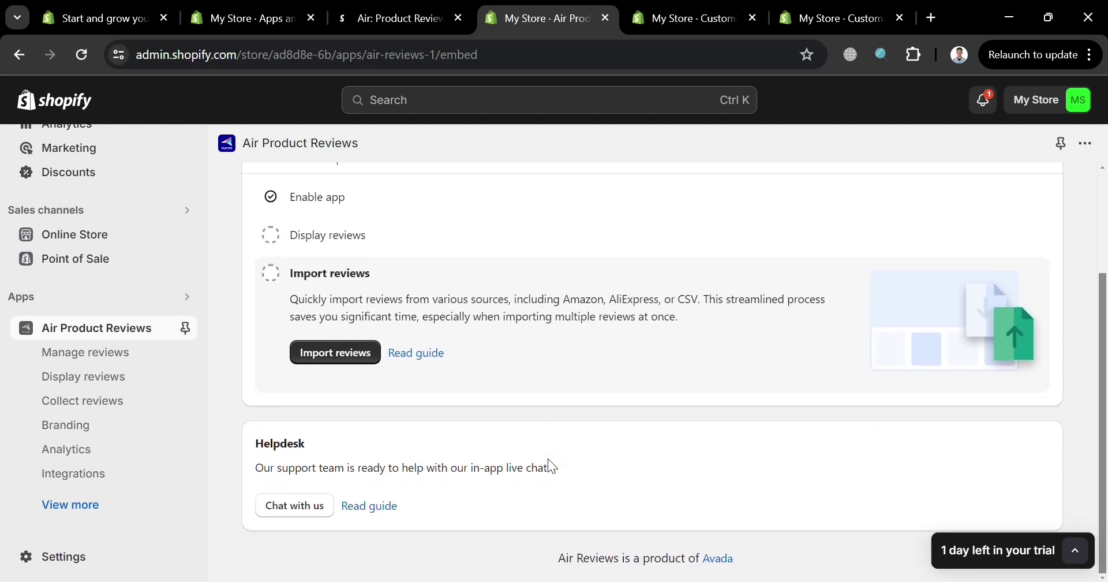
pyautogui.click(103, 357)
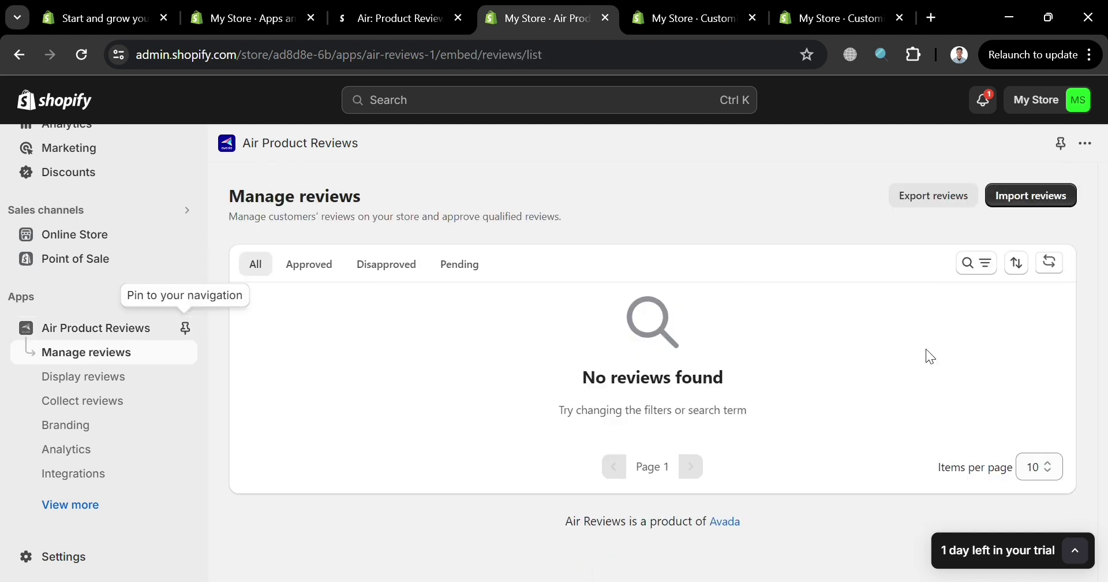
pyautogui.click(1047, 199)
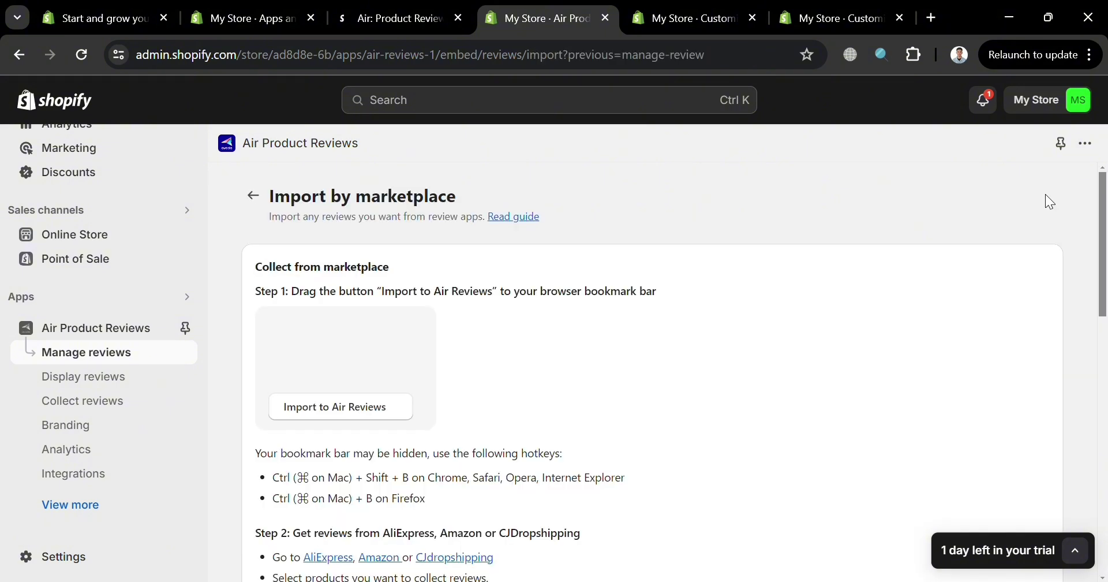
# Scroll the Import by marketplace page to the CSV upload section, then go to Display reviews.
pyautogui.scroll(-2, 387, 484)
pyautogui.scroll(-1, 392, 492)
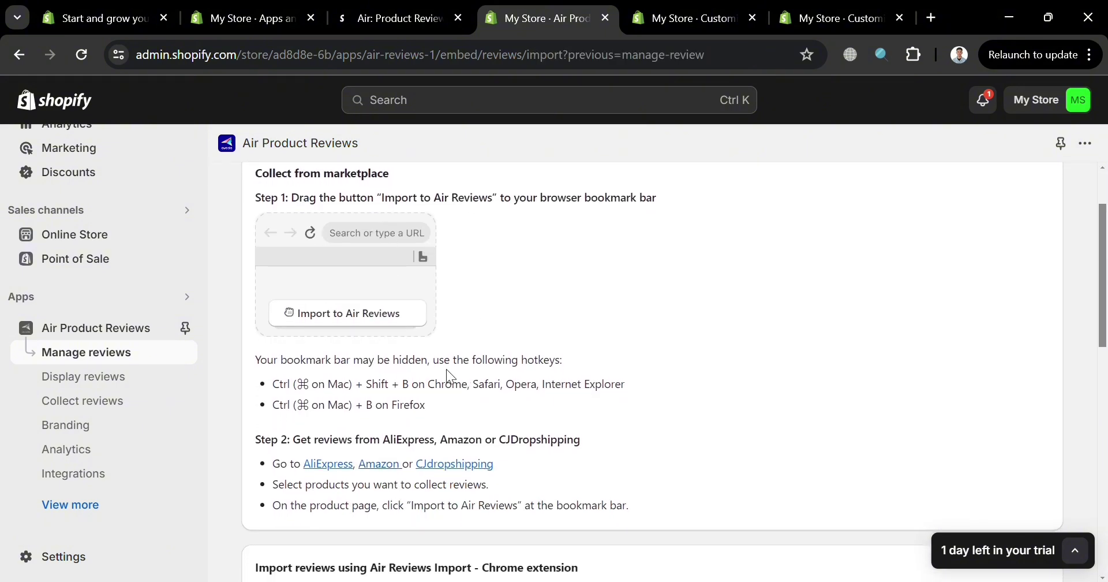
pyautogui.scroll(-6, 450, 375)
pyautogui.scroll(2, 450, 376)
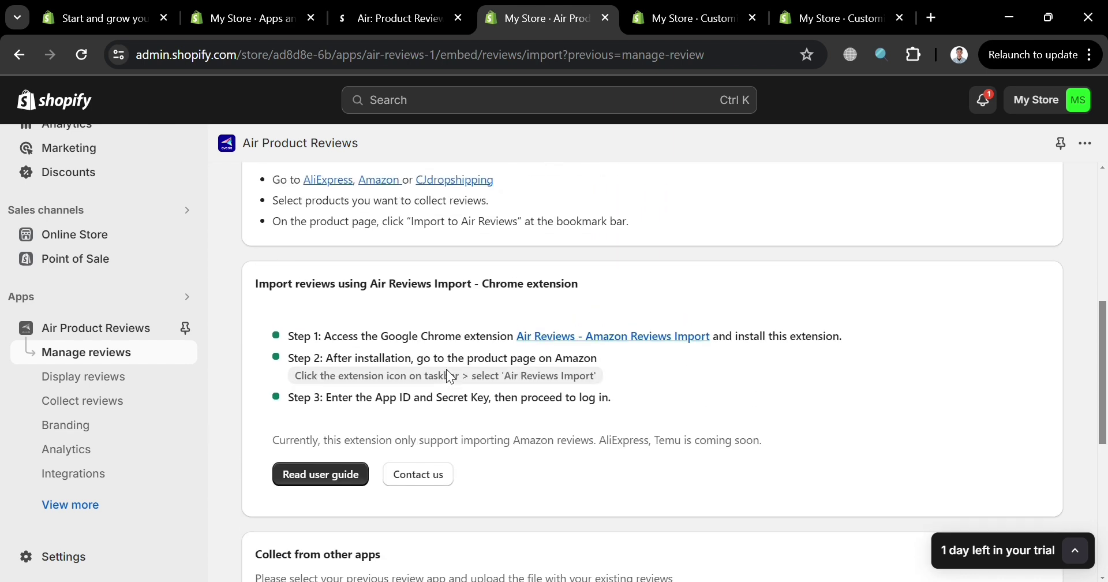
pyautogui.scroll(-6, 451, 377)
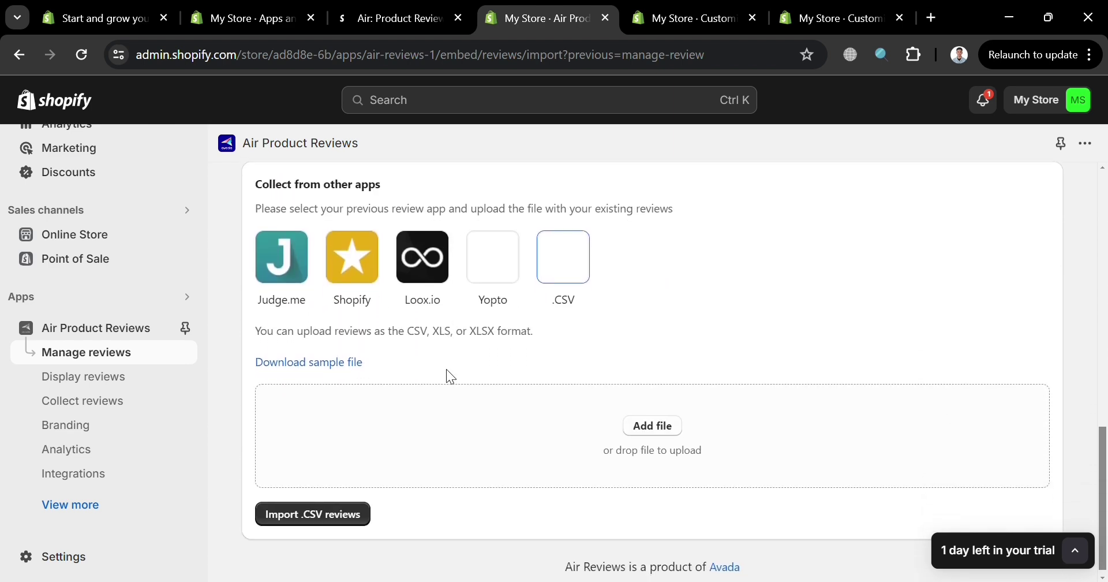
pyautogui.scroll(-1, 450, 377)
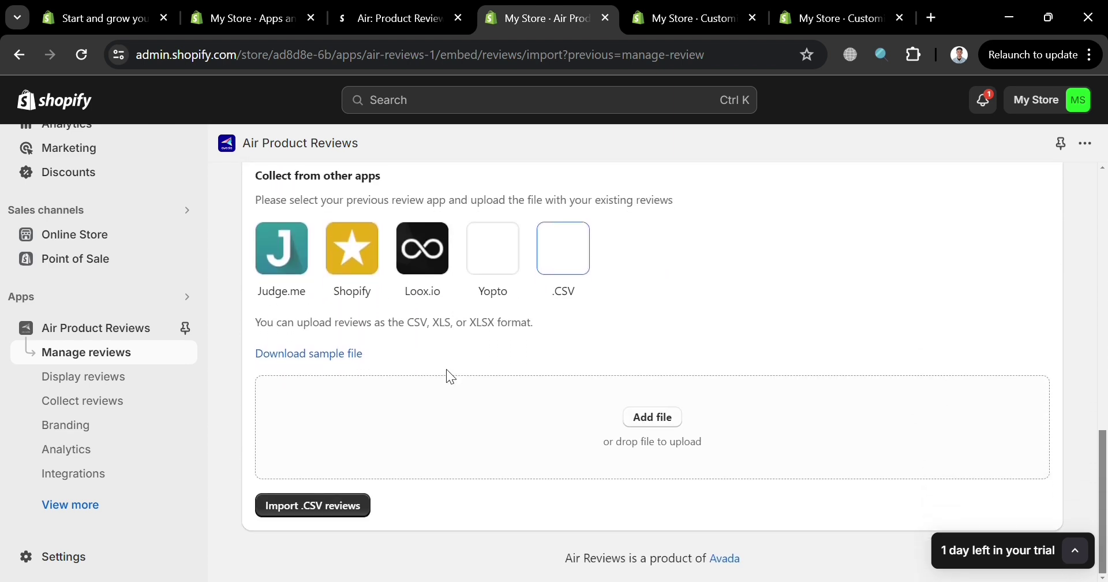
pyautogui.click(126, 385)
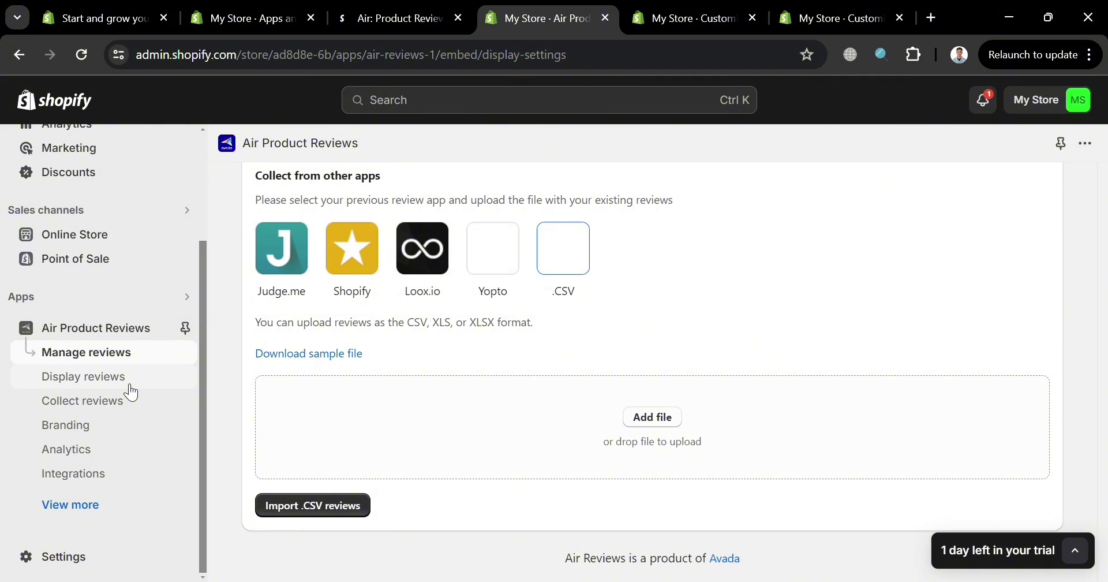
# Browse the Display reviews widgets from Review box to Testimonial, then go to Collect reviews.
pyautogui.click(130, 384)
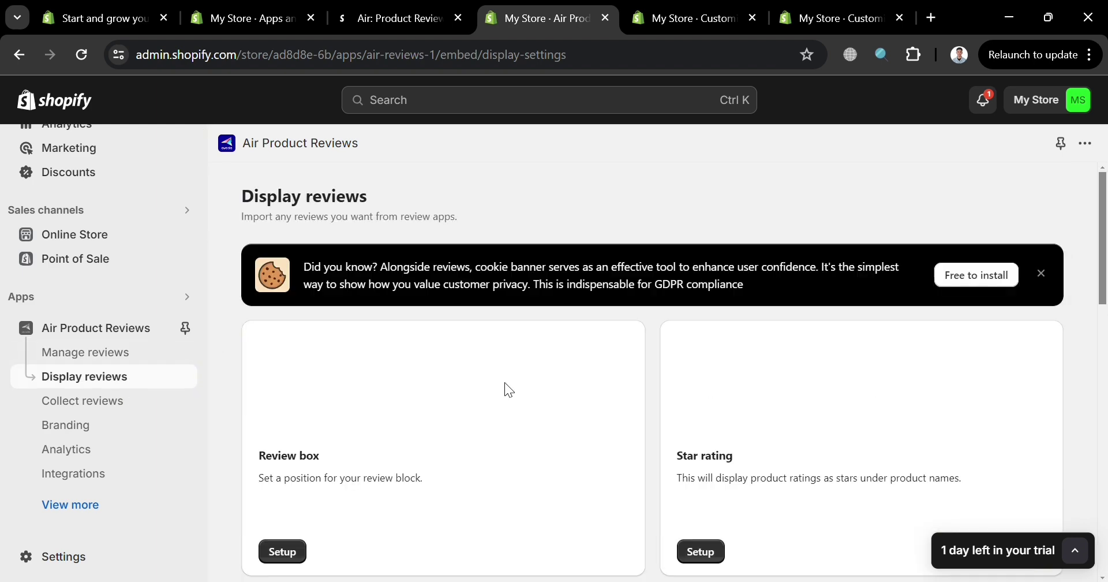
pyautogui.scroll(-3, 621, 456)
pyautogui.scroll(3, 621, 459)
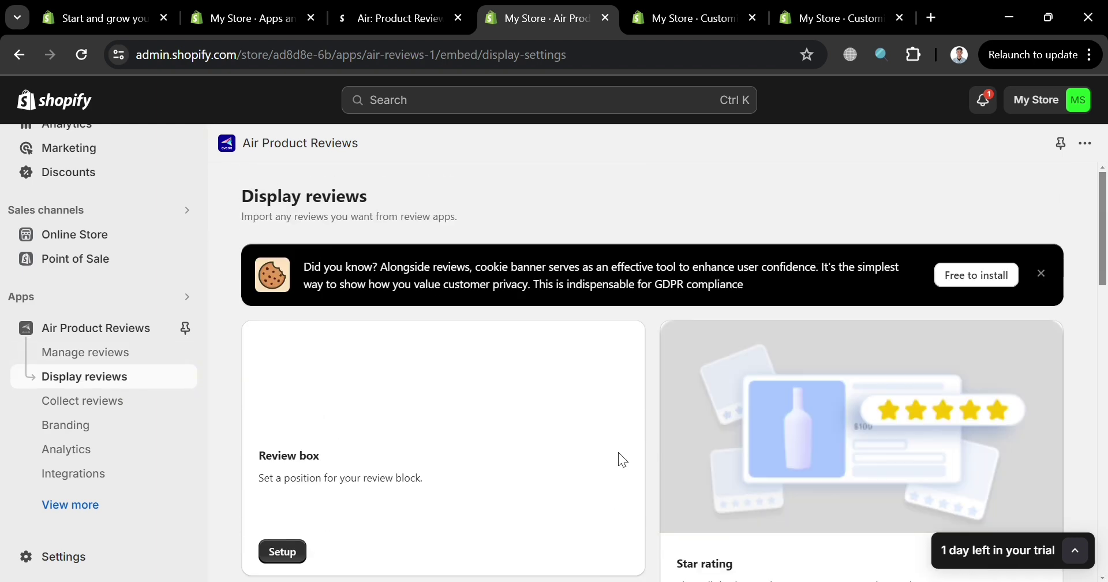
pyautogui.scroll(-3, 621, 459)
pyautogui.scroll(-3, 621, 459)
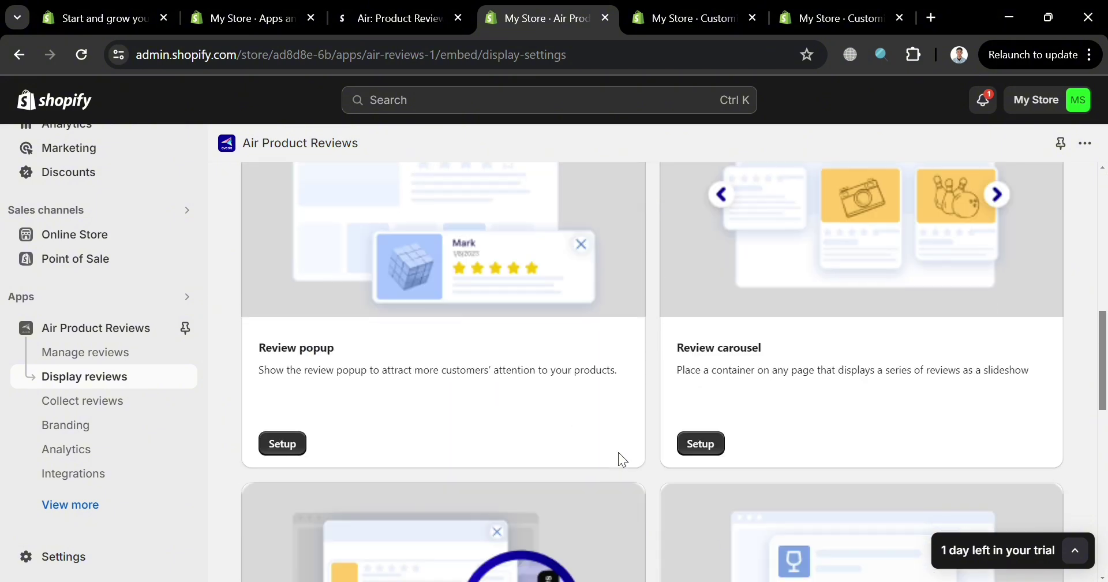
pyautogui.scroll(-4, 622, 459)
pyautogui.scroll(-2, 618, 452)
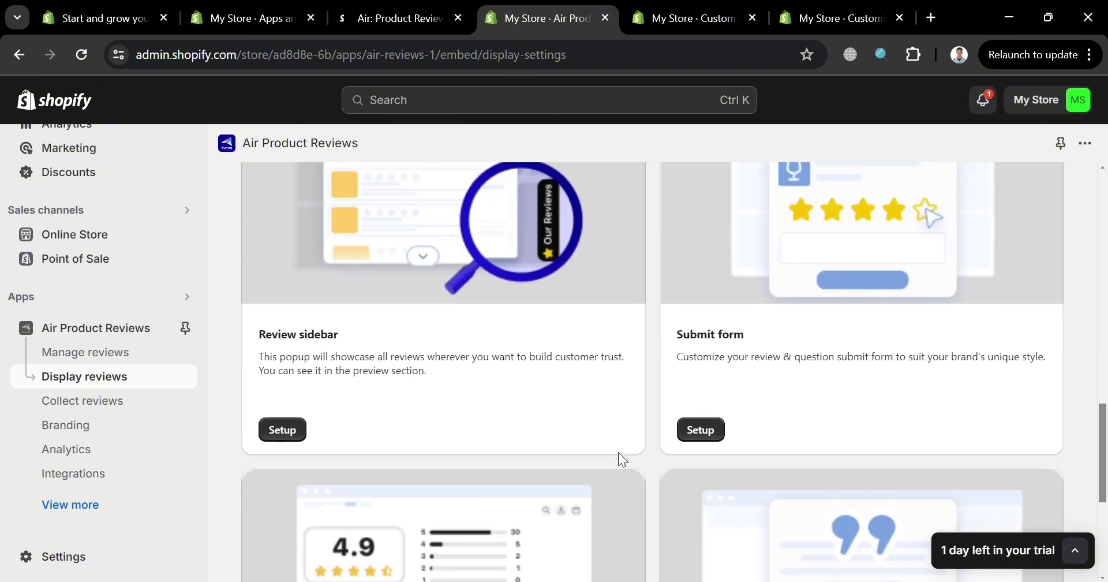
pyautogui.scroll(-2, 620, 459)
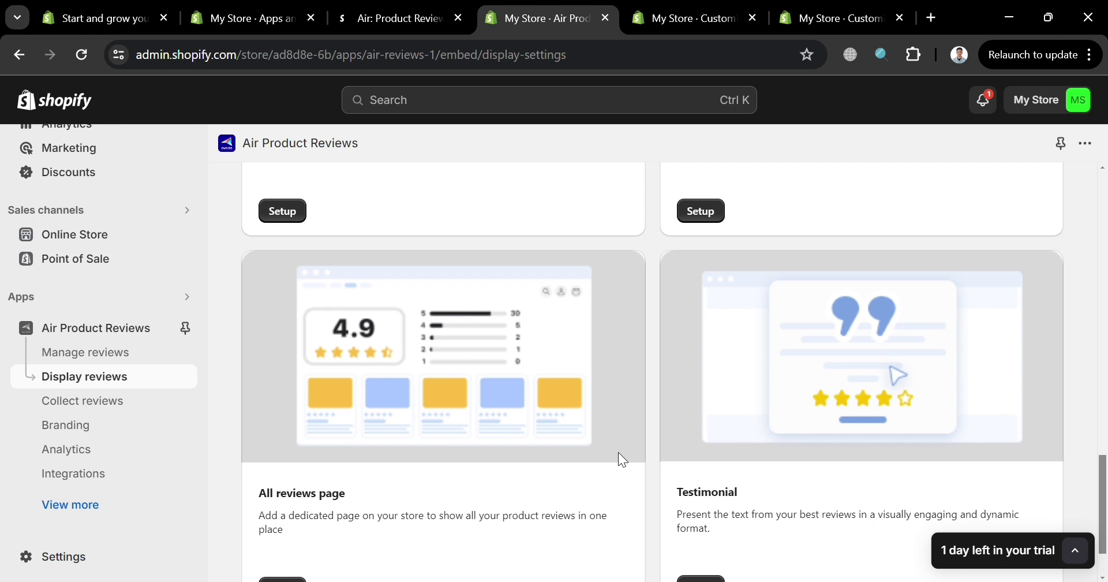
pyautogui.click(134, 399)
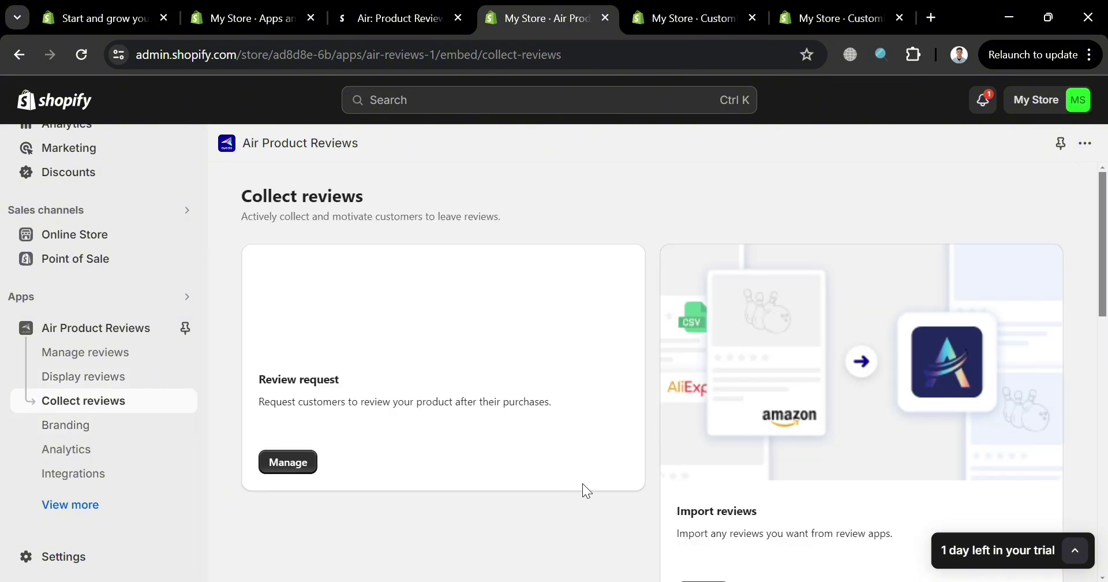
# Scroll the Collect reviews options down to the QR code generator, then go to Branding.
pyautogui.scroll(-2, 584, 488)
pyautogui.scroll(5, 583, 484)
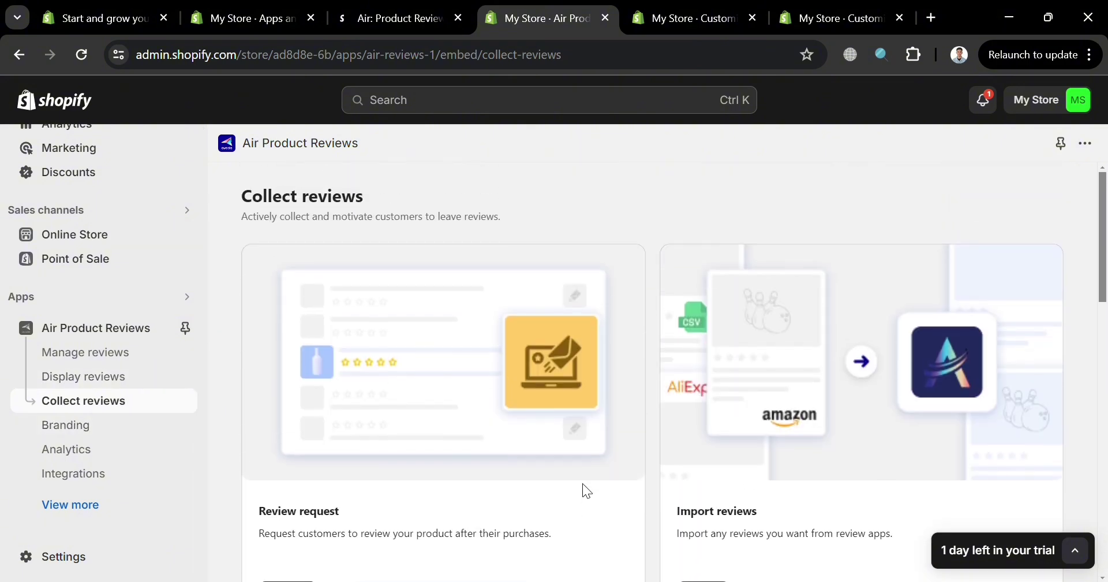
pyautogui.scroll(-11, 583, 483)
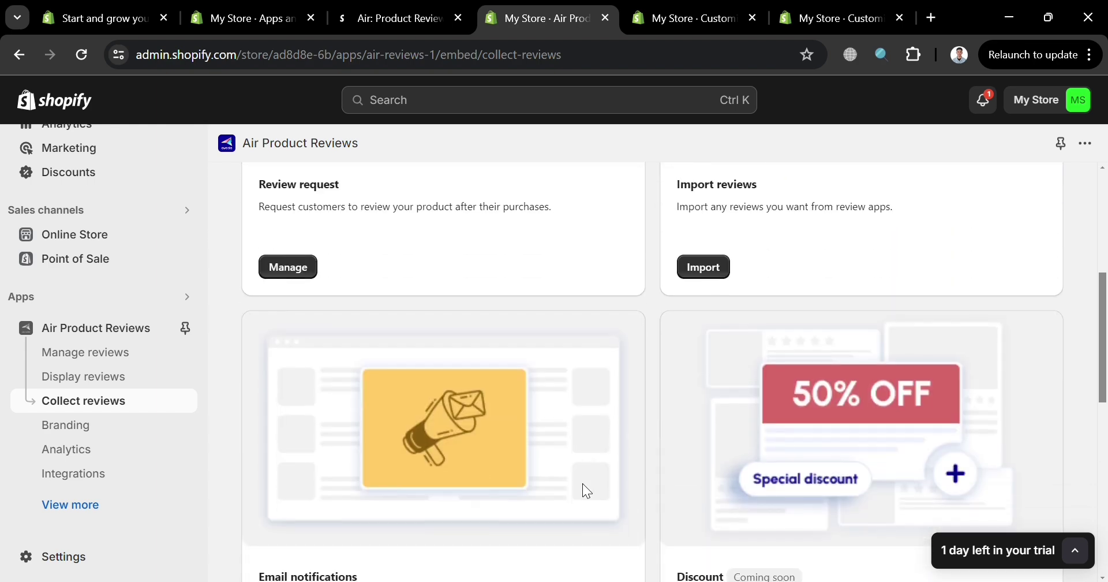
pyautogui.scroll(-3, 583, 483)
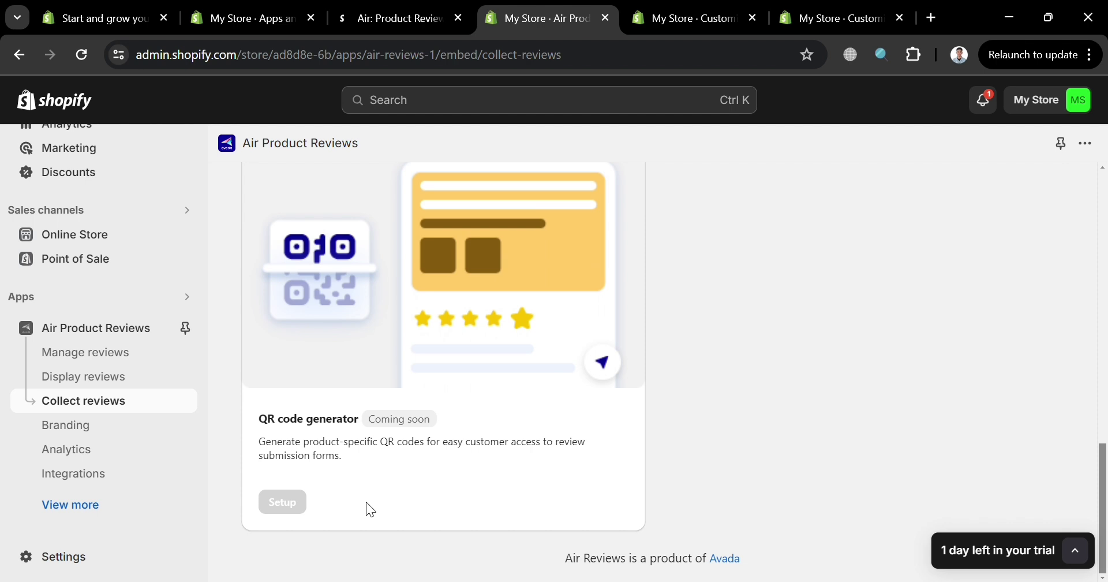
pyautogui.click(107, 432)
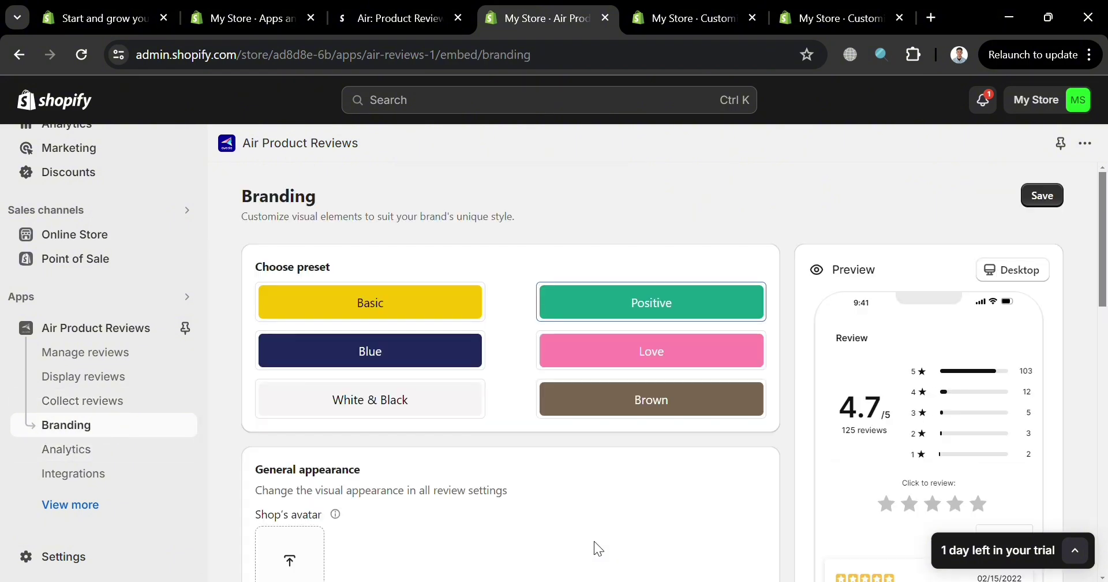
# Try the Basic and Love colour presets, then apply the Blue preset.
pyautogui.scroll(-1, 594, 542)
pyautogui.scroll(1, 594, 541)
pyautogui.click(394, 310)
pyautogui.click(638, 359)
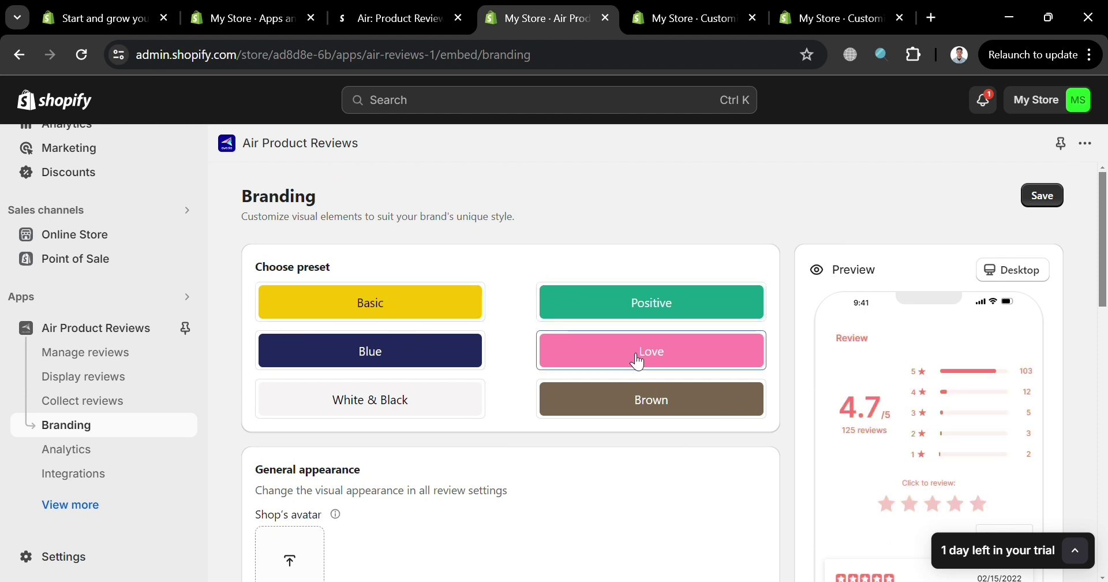
pyautogui.click(420, 358)
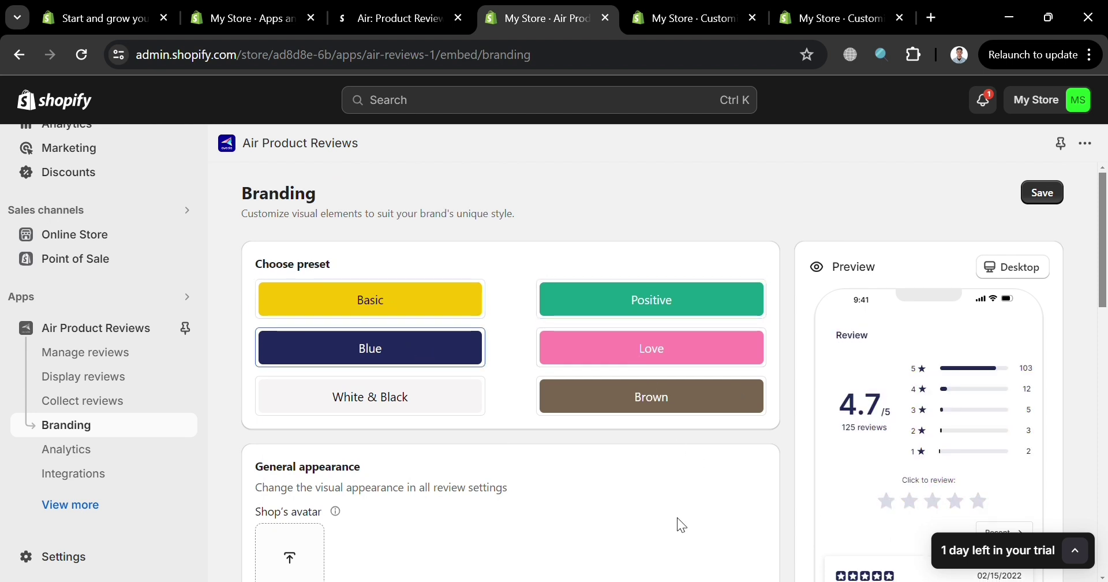
# Scroll through General appearance to check star color #202A5D and the badge and flag toggles.
pyautogui.scroll(-4, 678, 520)
pyautogui.scroll(-1, 677, 517)
pyautogui.scroll(-3, 994, 435)
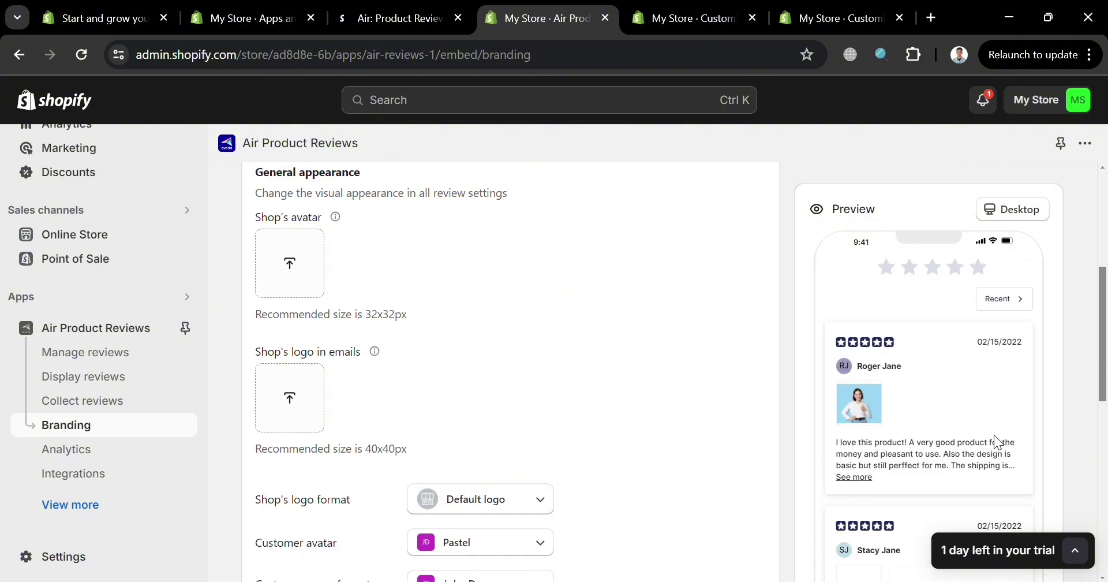
pyautogui.scroll(3, 994, 435)
pyautogui.scroll(-2, 994, 435)
pyautogui.scroll(1, 994, 435)
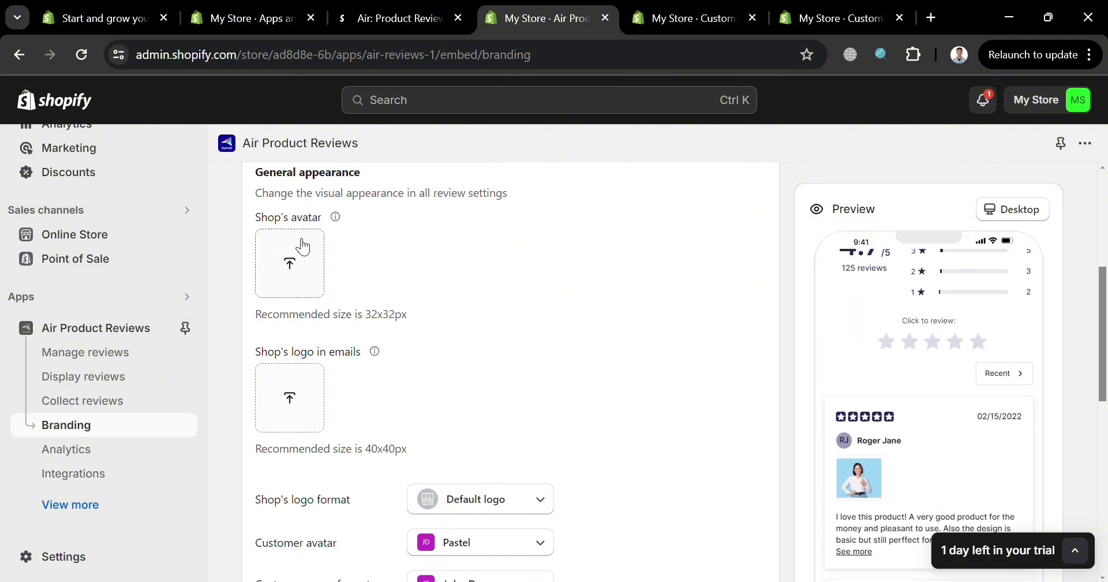
pyautogui.scroll(-3, 427, 407)
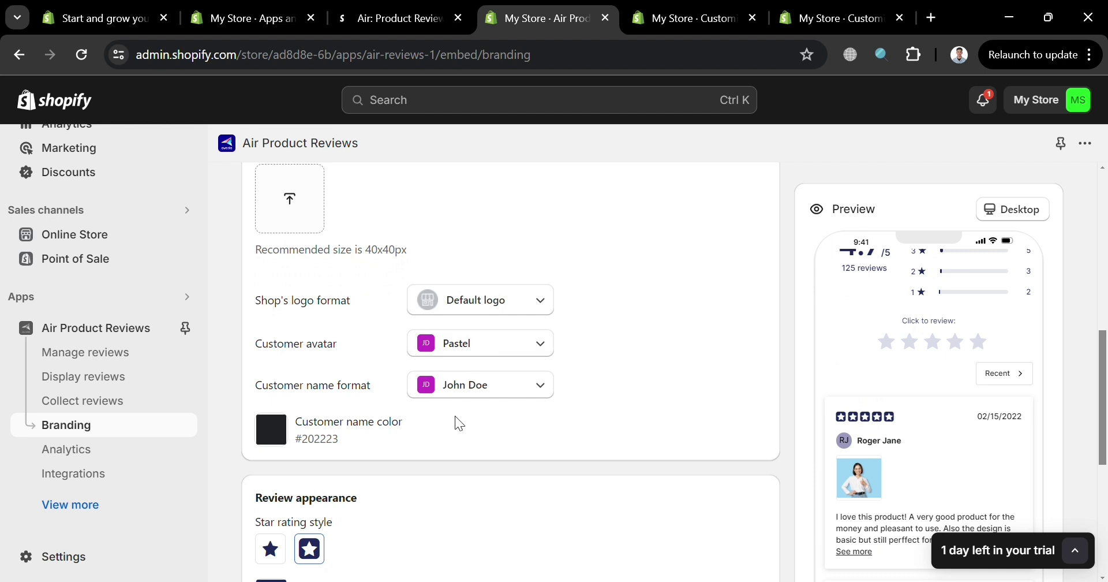
pyautogui.scroll(-5, 455, 416)
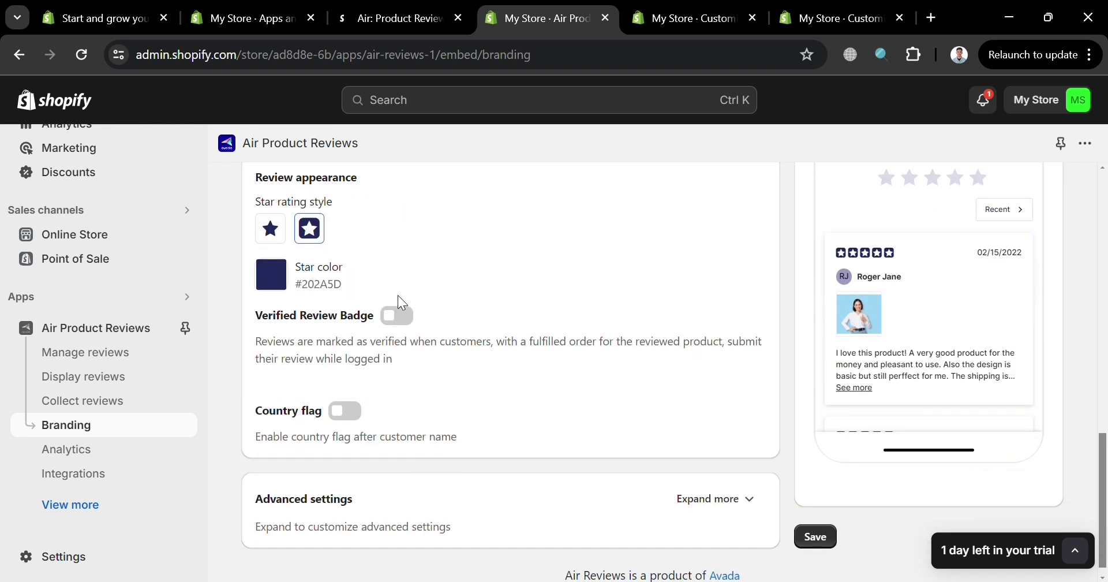
# Use plain filled stars and turn on the Verified Review Badge before heading to Analytics.
pyautogui.click(280, 231)
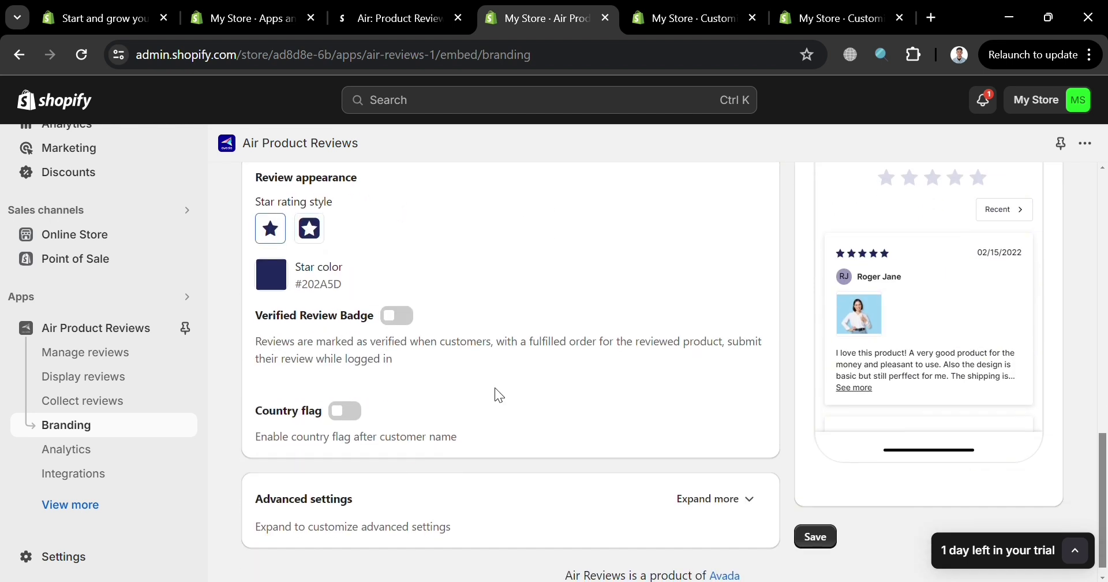
pyautogui.scroll(-1, 487, 417)
pyautogui.click(398, 298)
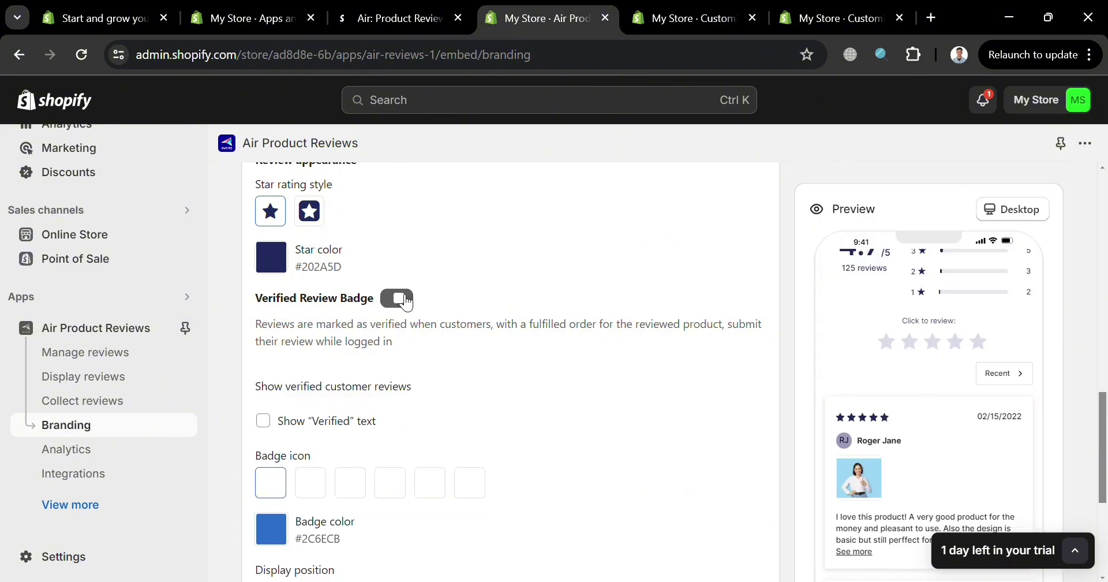
pyautogui.scroll(-5, 563, 424)
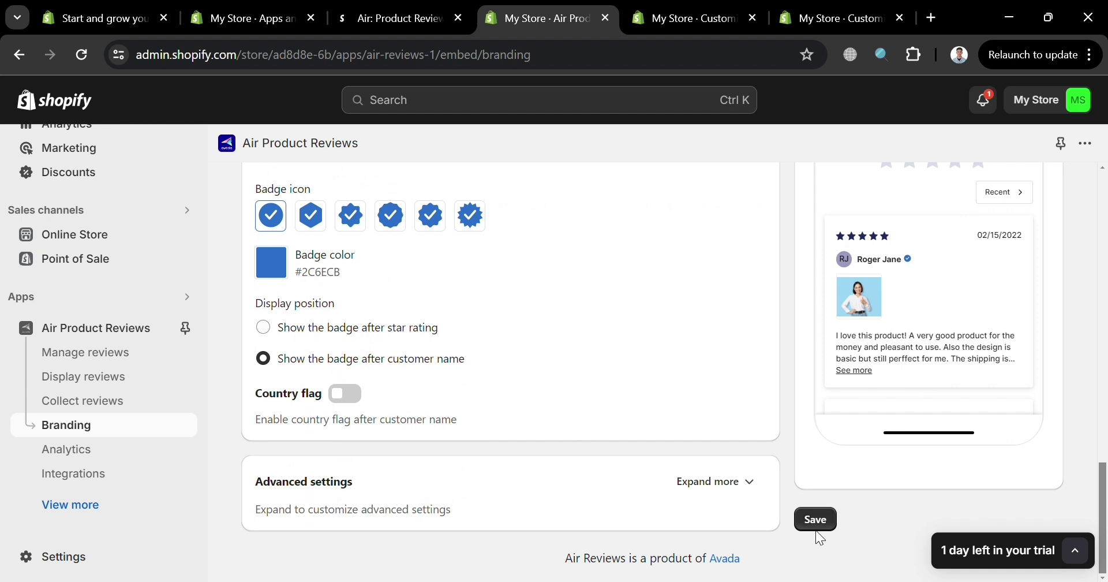
pyautogui.click(76, 460)
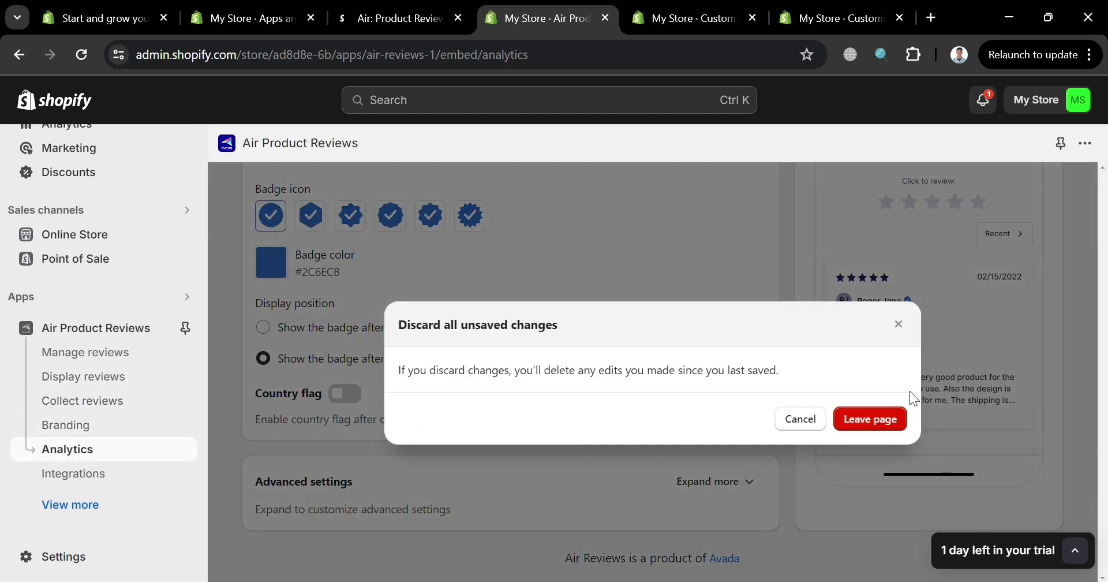
# Leave Branding without saving and scroll the empty Analytics page.
pyautogui.click(890, 421)
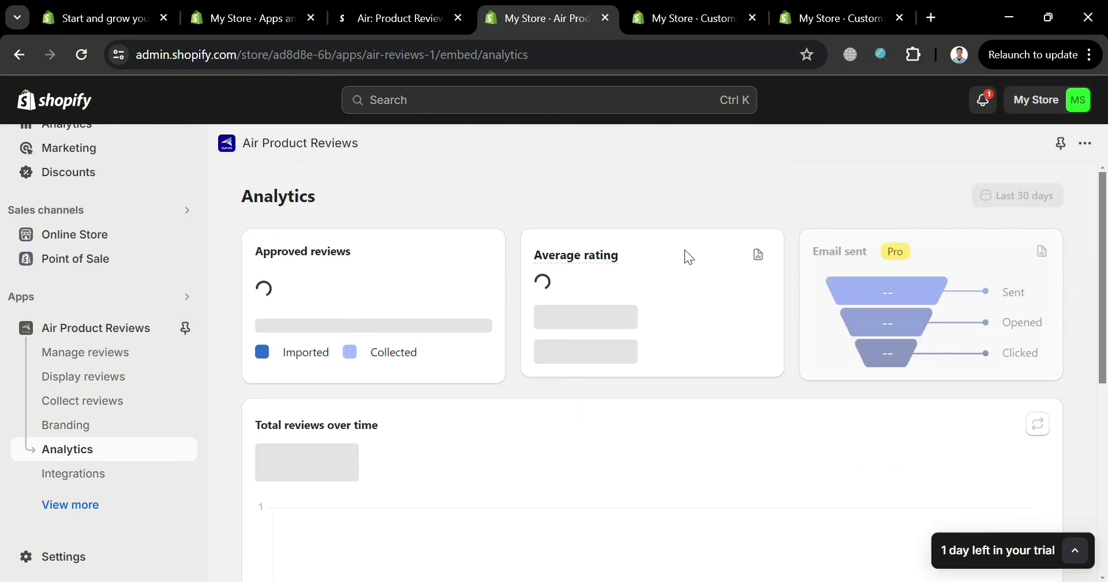
pyautogui.scroll(-4, 859, 413)
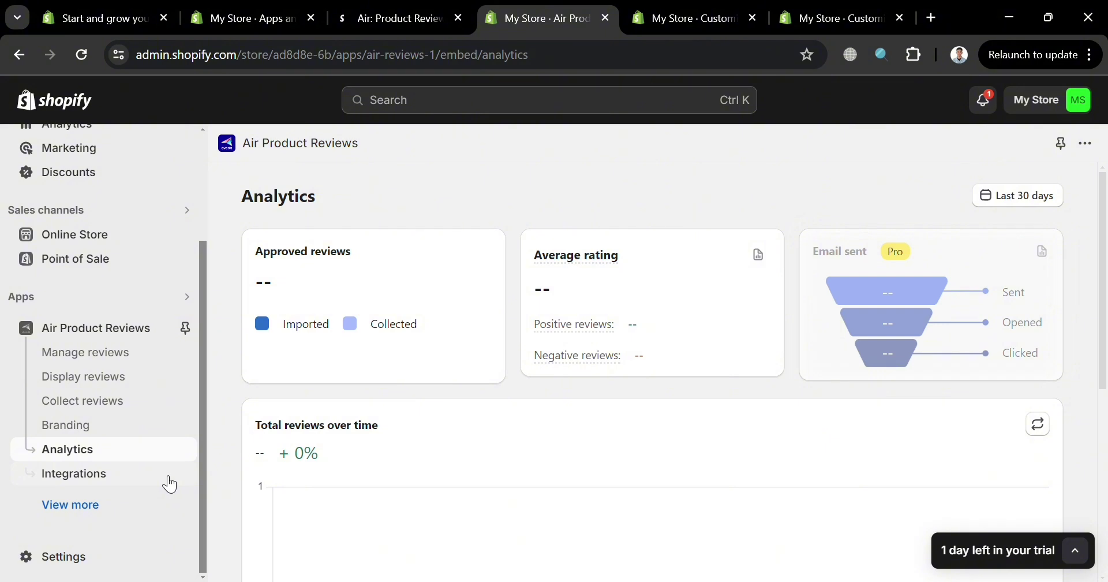
# Browse the Integrations page with Avada, PushOwl, Joy and Shopify Flow, down to Manage keys.
pyautogui.click(104, 479)
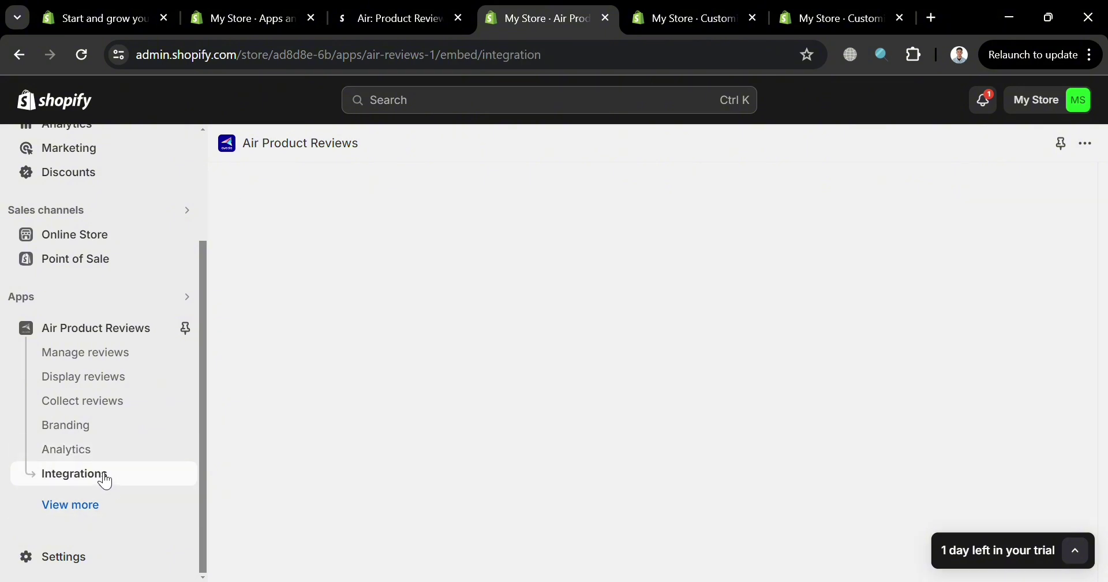
pyautogui.scroll(-1, 711, 370)
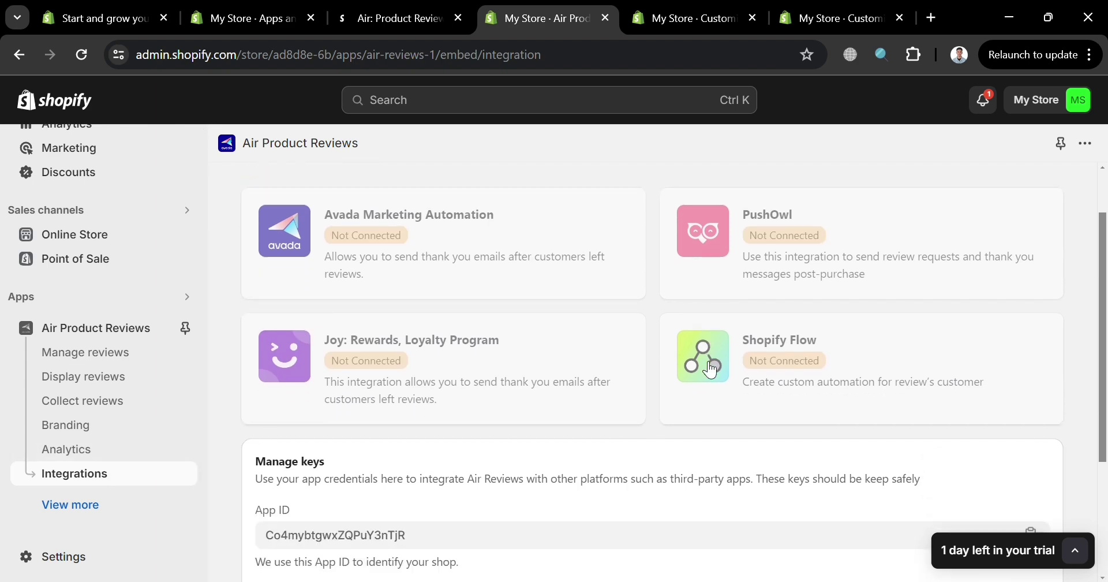
pyautogui.scroll(-1, 711, 369)
pyautogui.scroll(3, 709, 367)
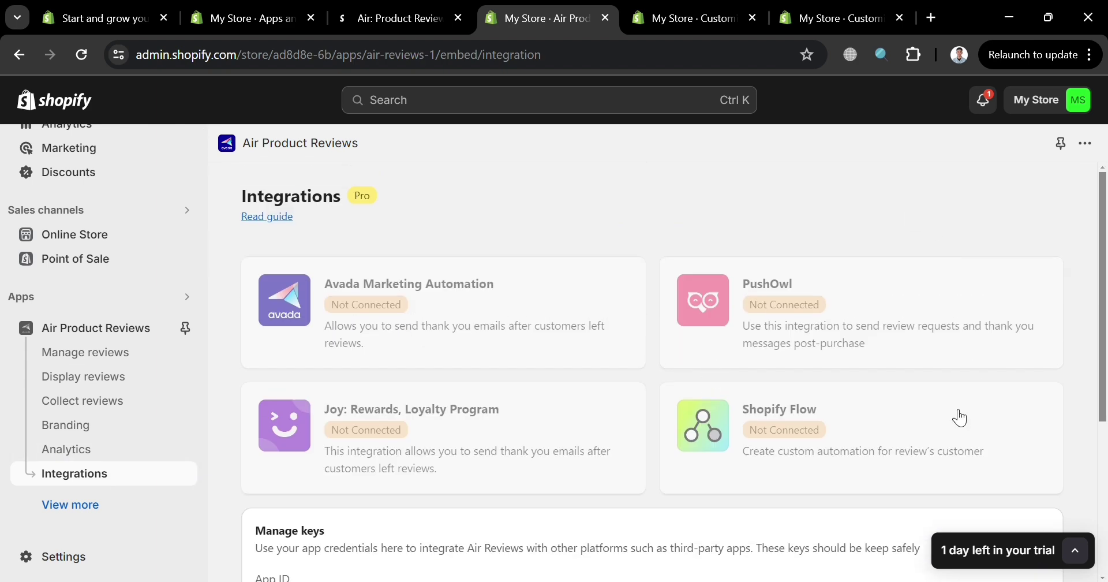
pyautogui.scroll(-4, 959, 424)
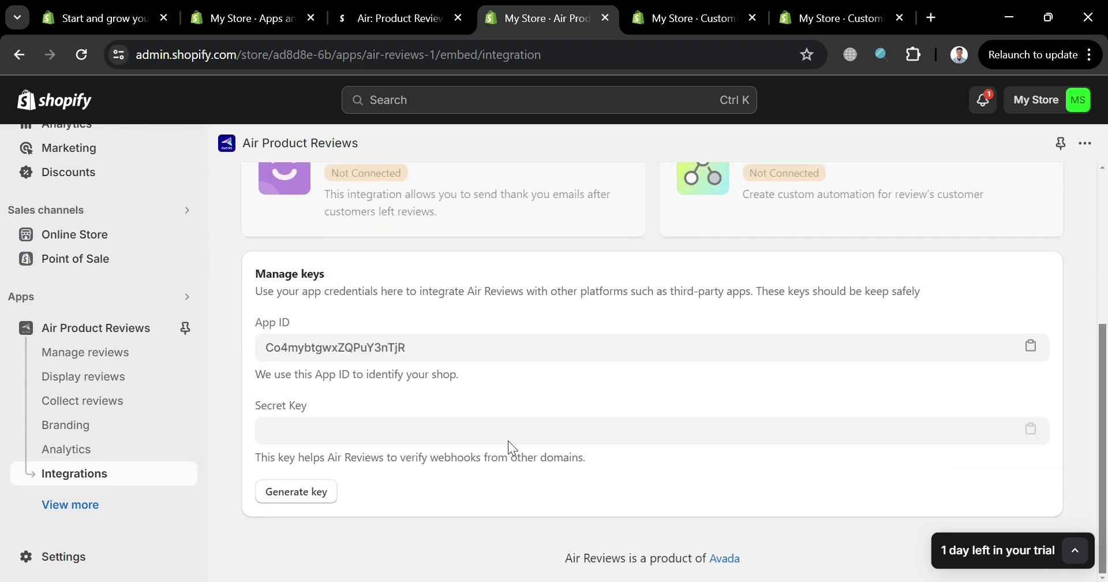
pyautogui.scroll(2, 569, 425)
pyautogui.scroll(2, 533, 511)
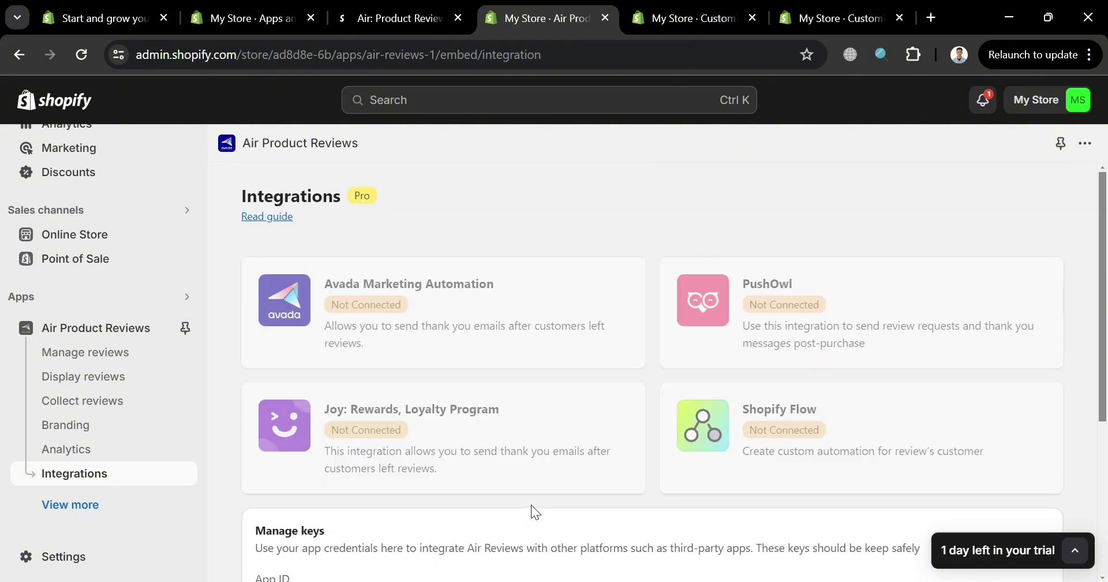
# Expand View more to reveal the Translations, Settings and Subscription pages.
pyautogui.click(118, 509)
pyautogui.scroll(-2, 118, 509)
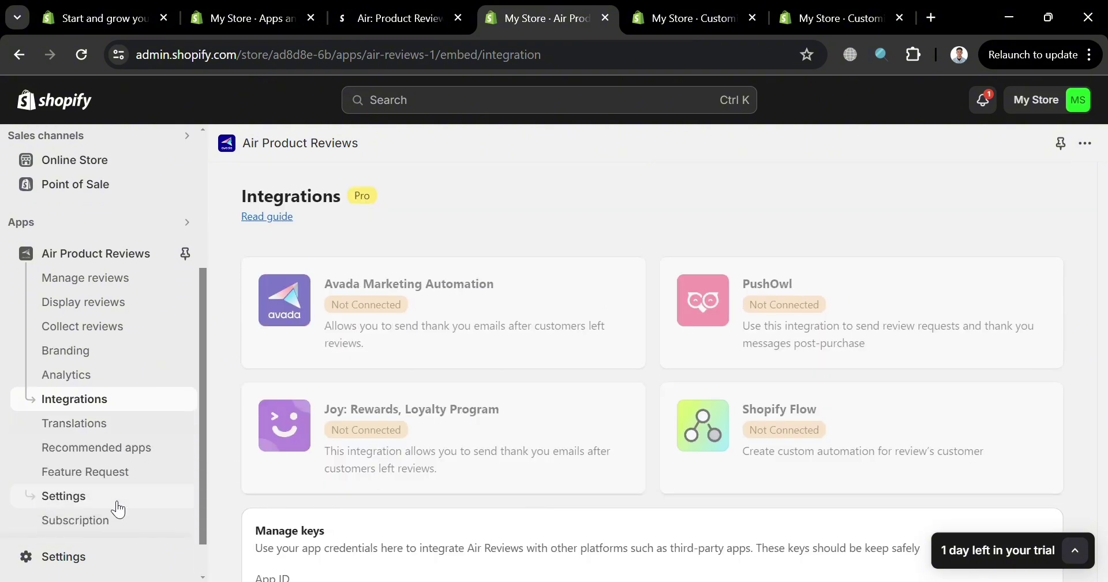
pyautogui.scroll(-1, 166, 469)
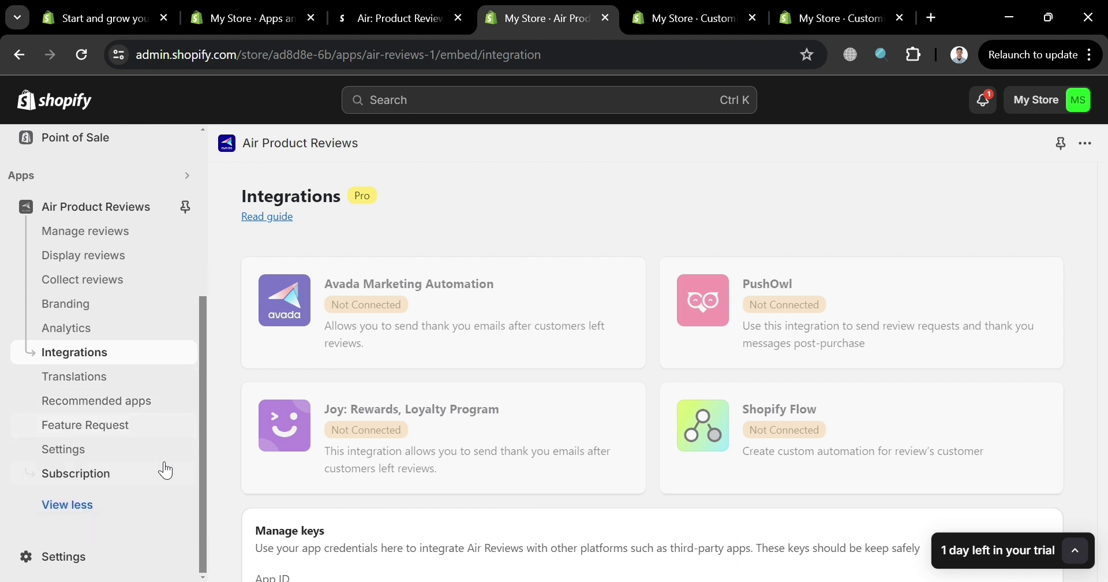
# Review Settings' General options: theme republishing, Pro-only customer eligibility and auto-publish.
pyautogui.click(134, 459)
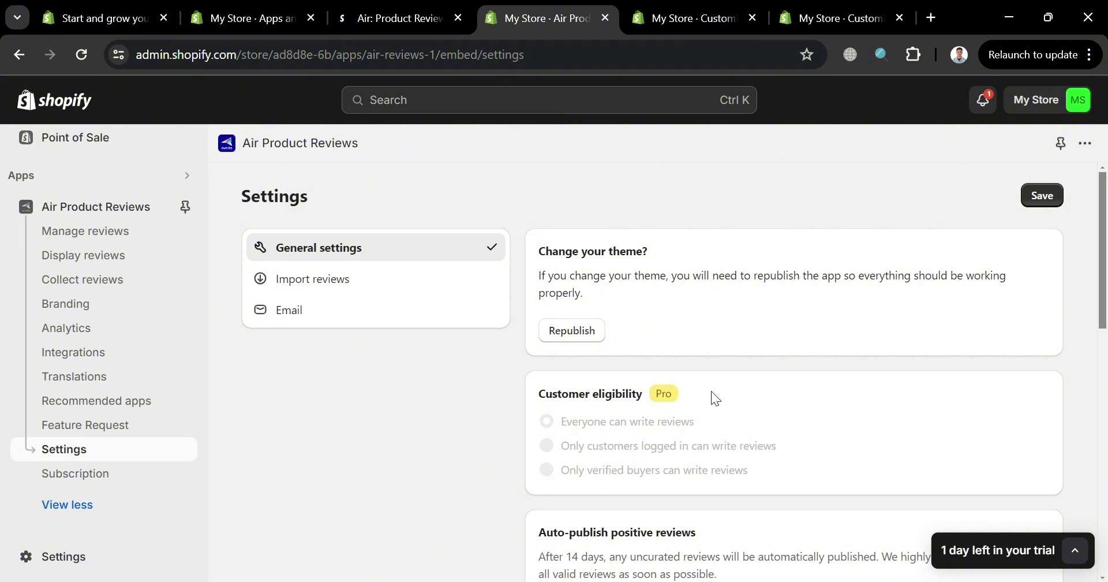
pyautogui.scroll(-3, 872, 384)
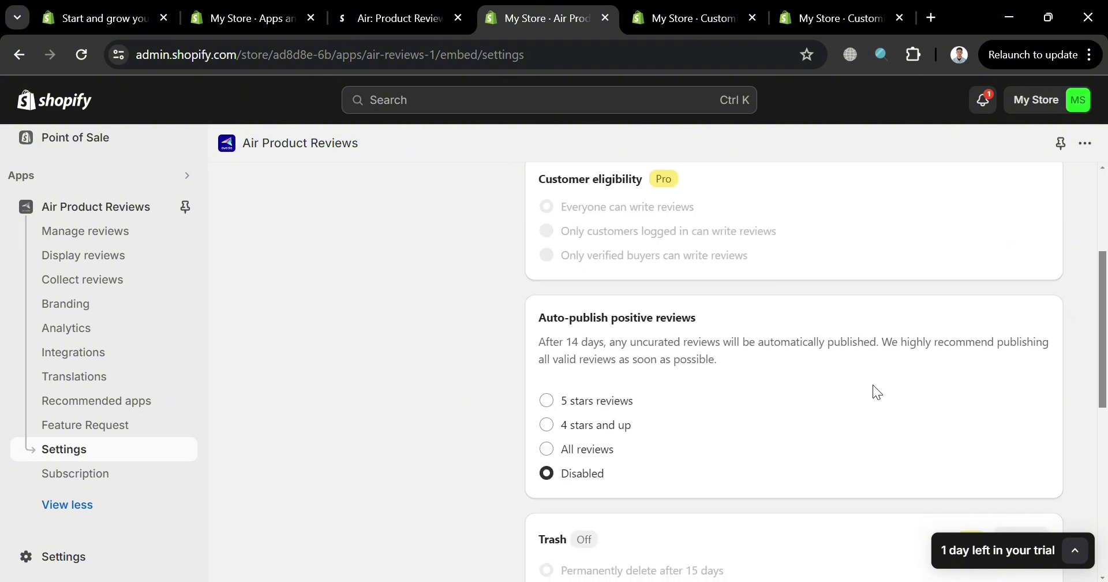
pyautogui.scroll(-3, 616, 462)
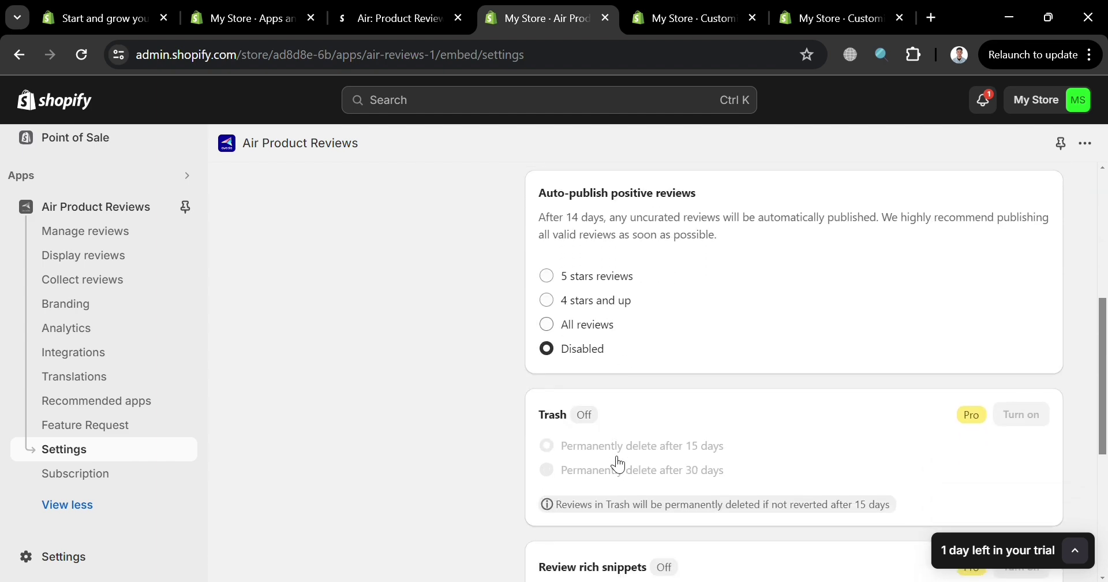
pyautogui.scroll(-3, 618, 463)
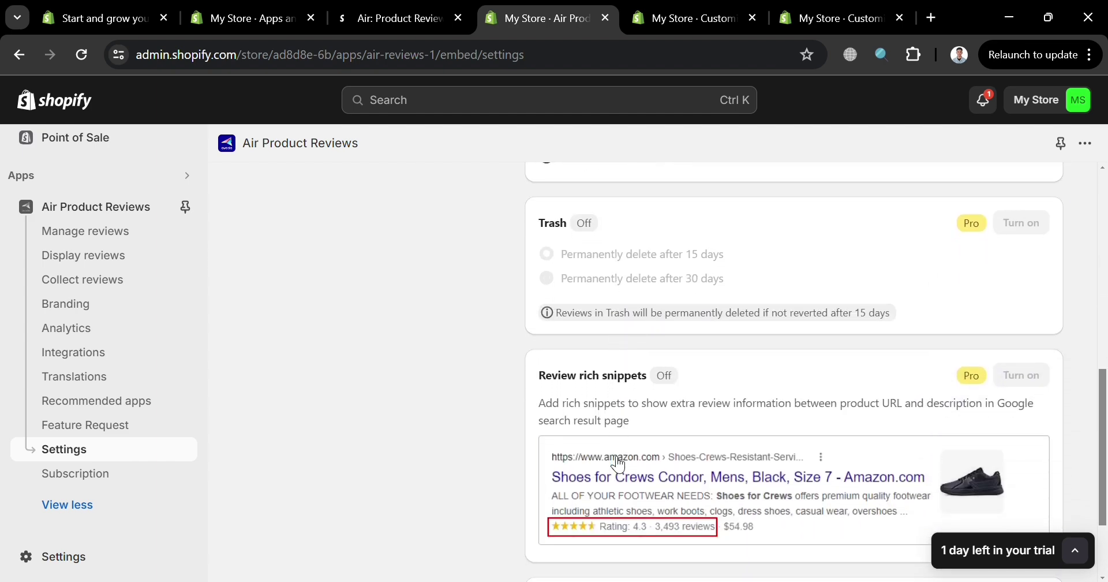
pyautogui.scroll(15, 618, 463)
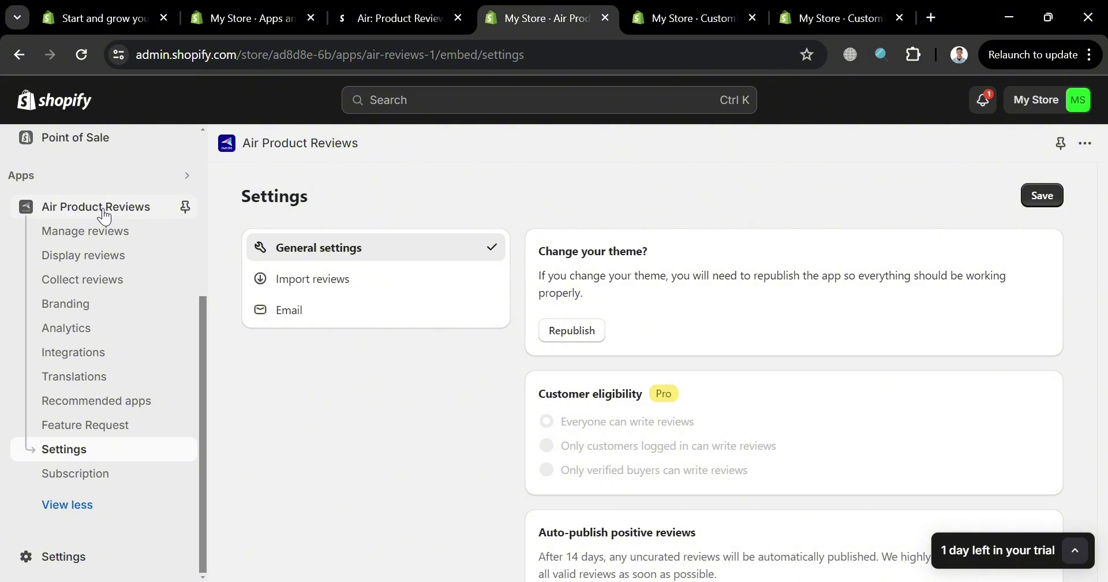
pyautogui.scroll(2, 196, 263)
pyautogui.scroll(-2, 199, 269)
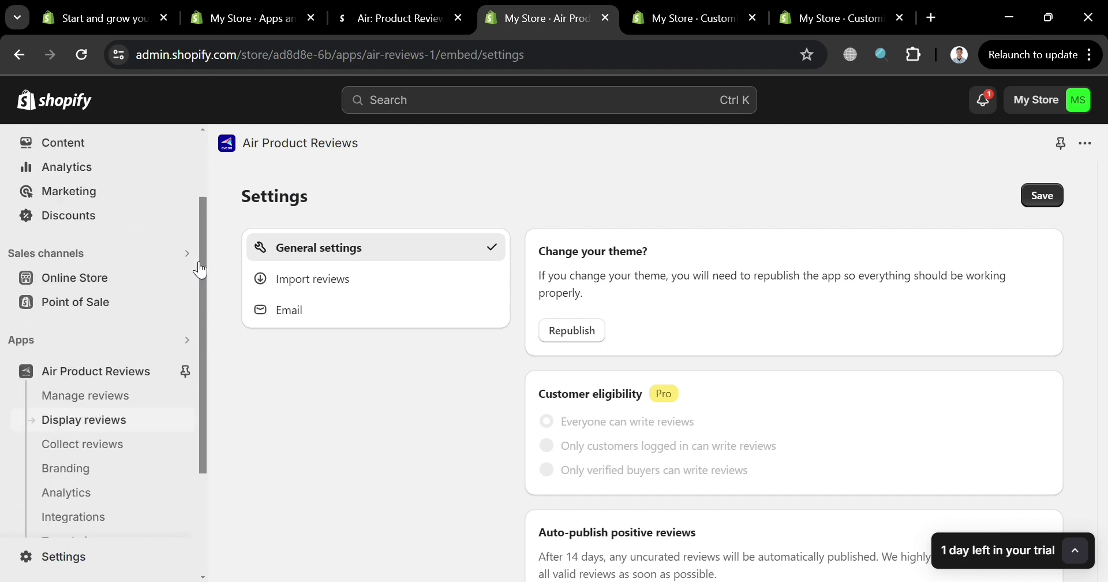